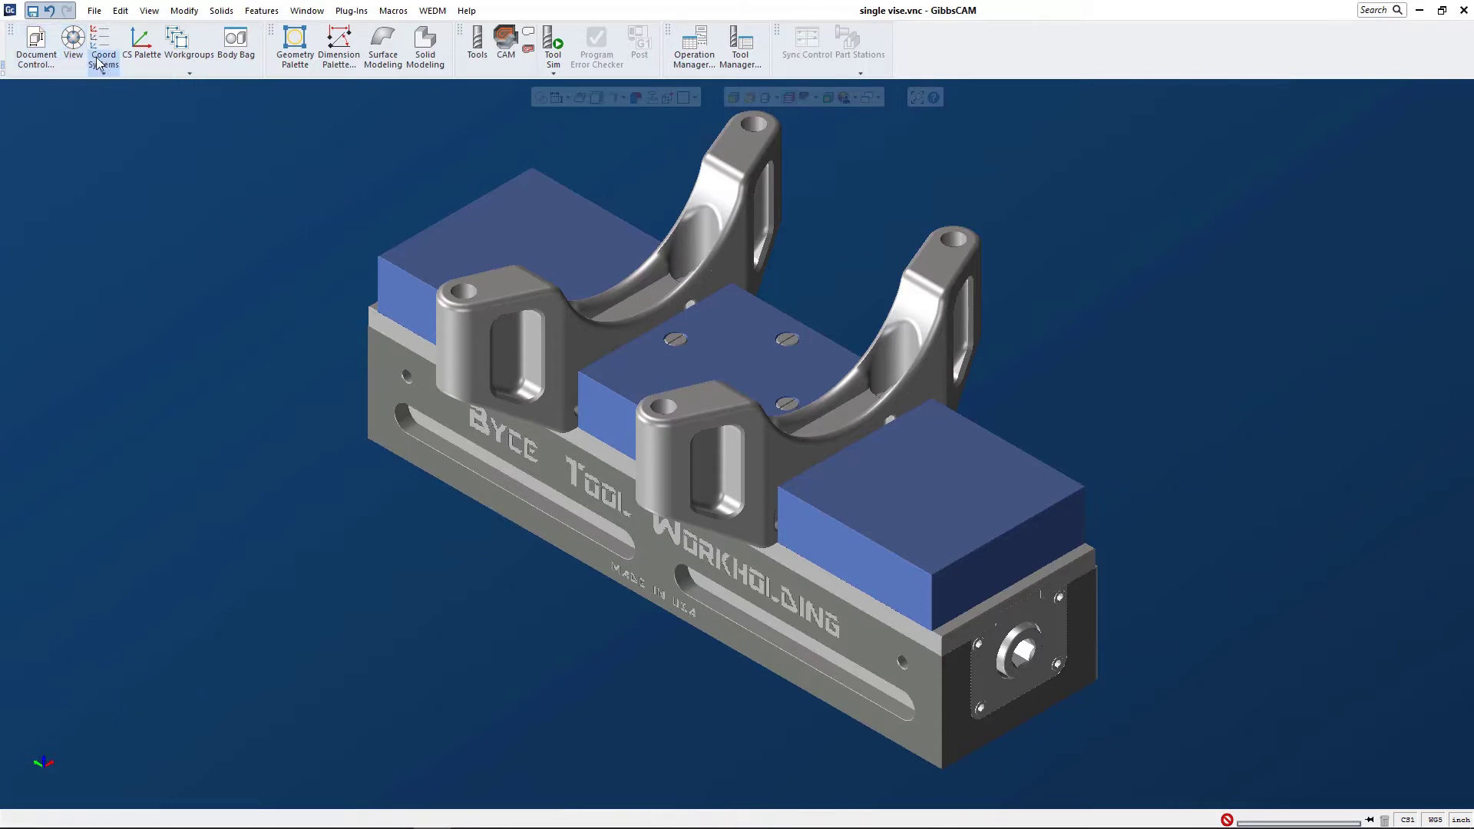
- Show the tool list together with the CAM process and operation lists
mouse_move(98, 63)
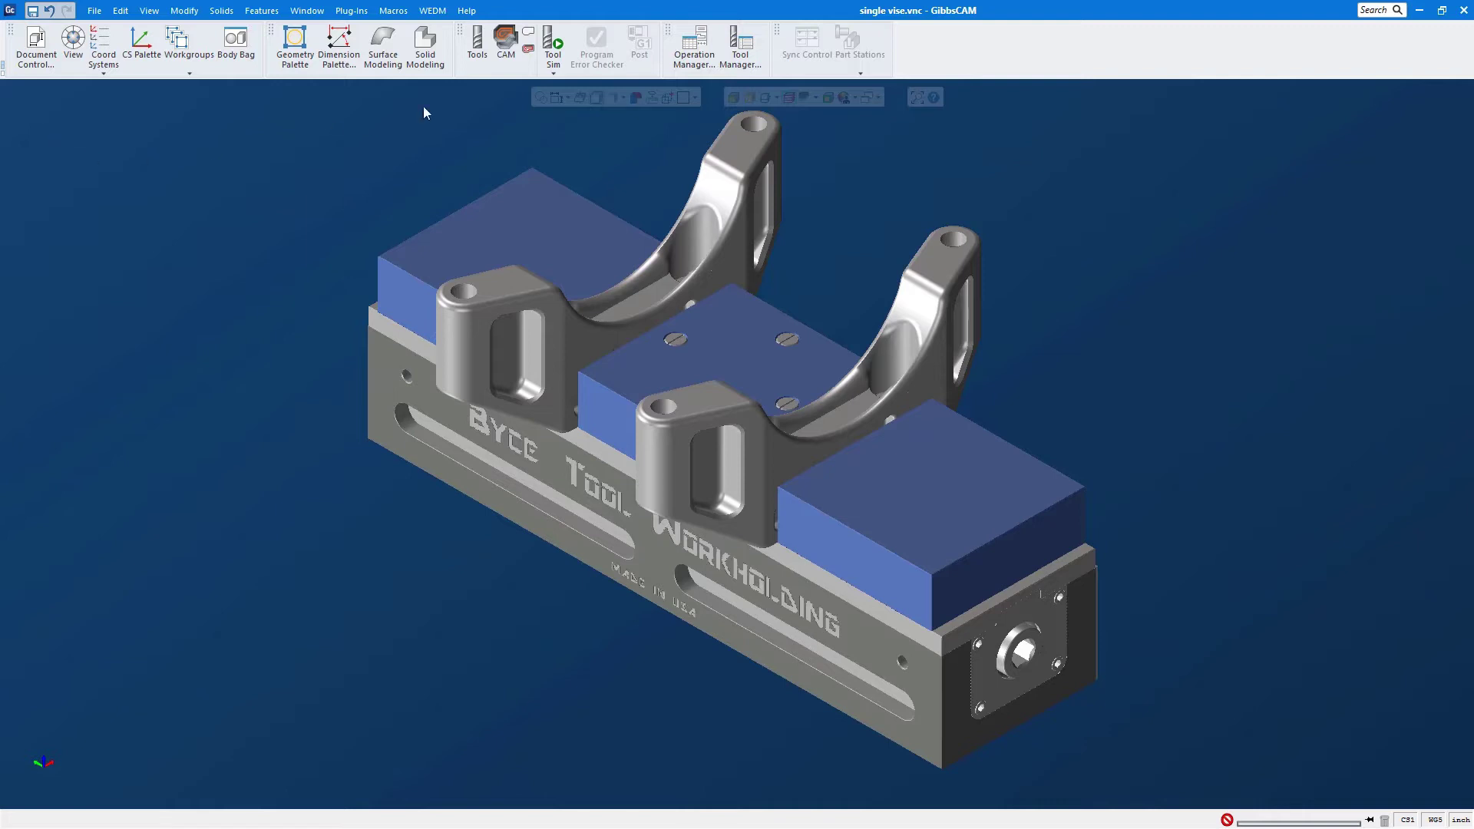
click(484, 46)
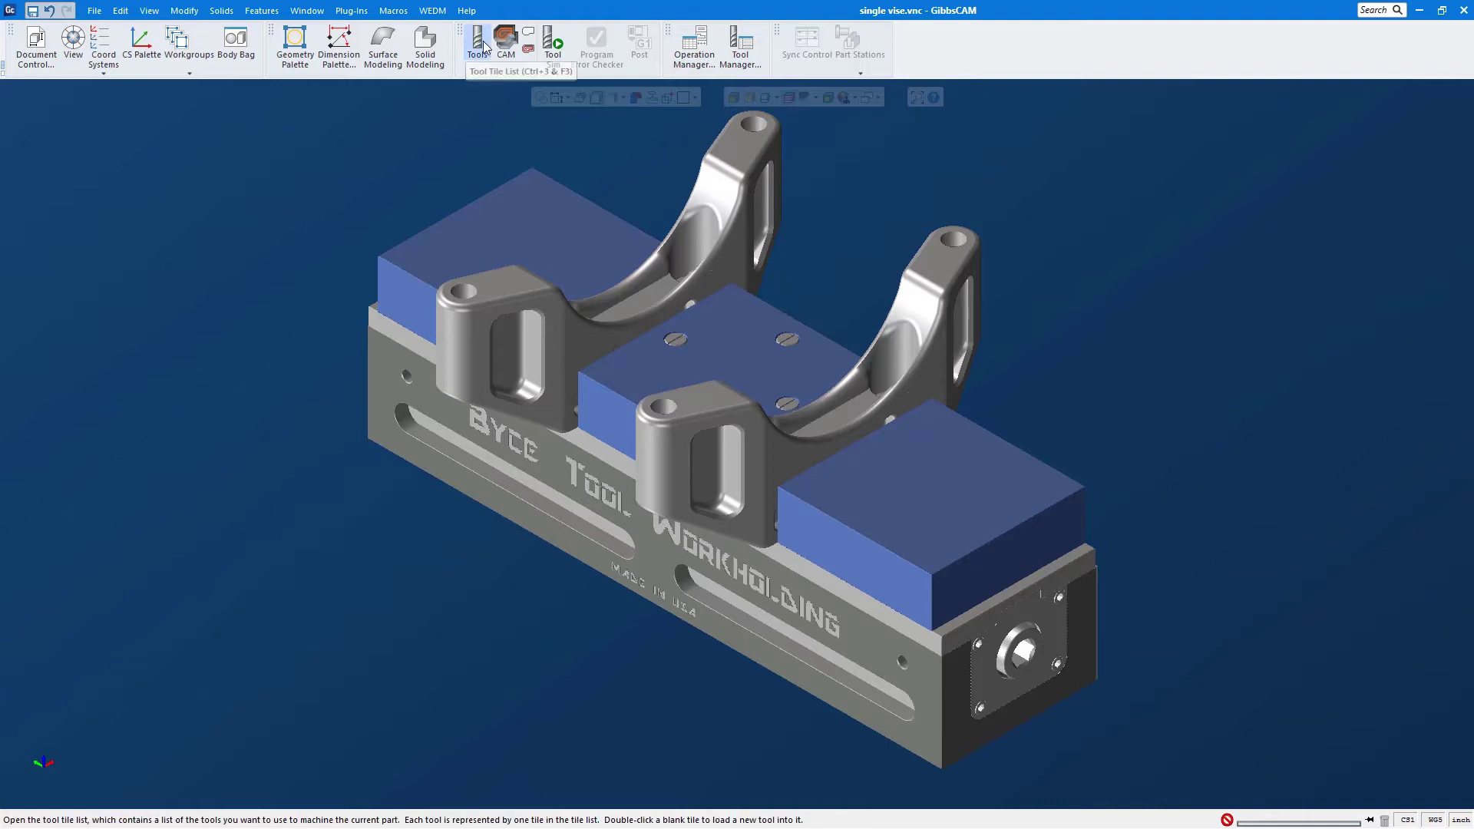
click(507, 40)
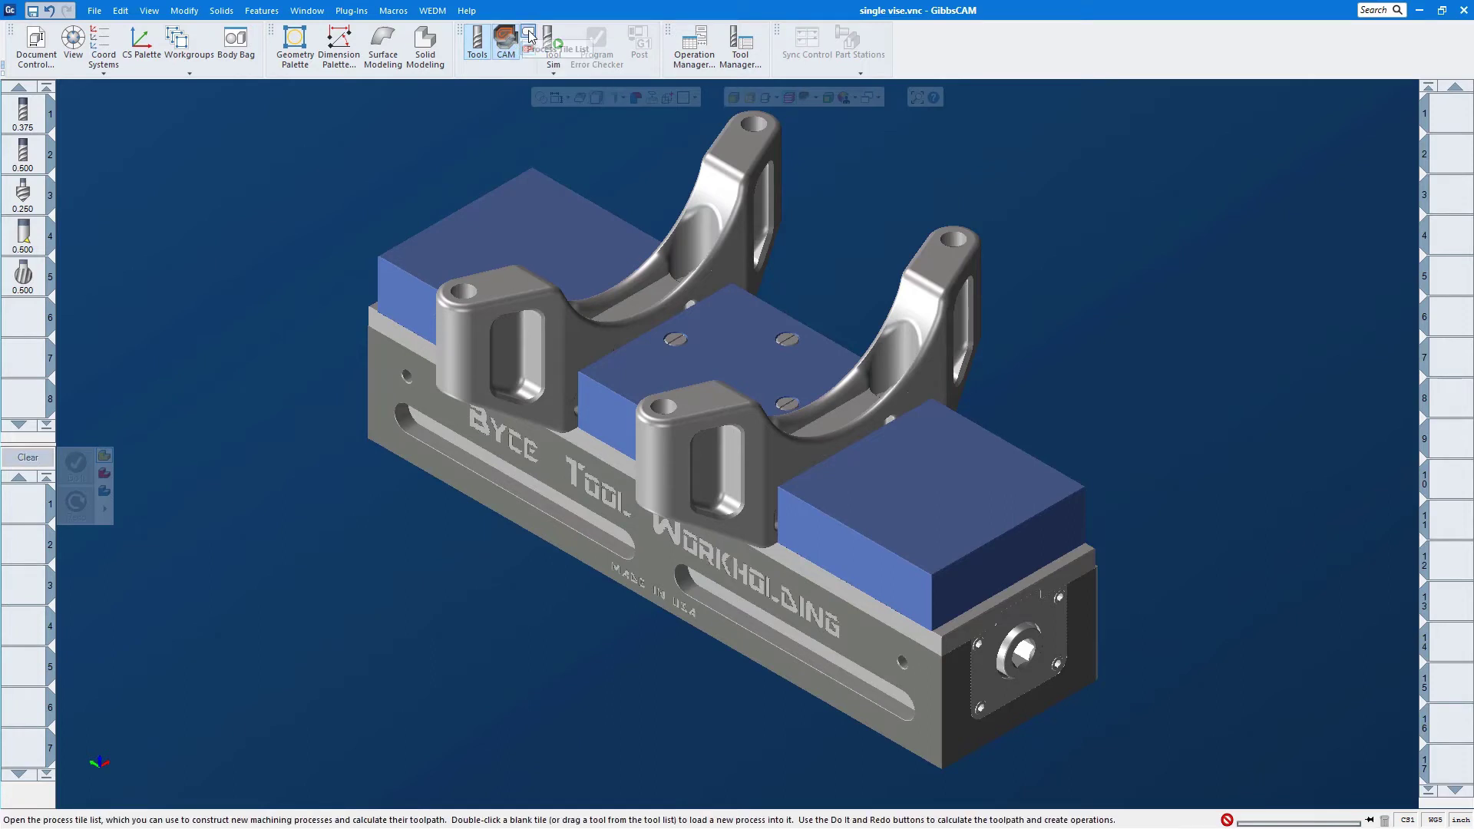
click(509, 43)
click(529, 50)
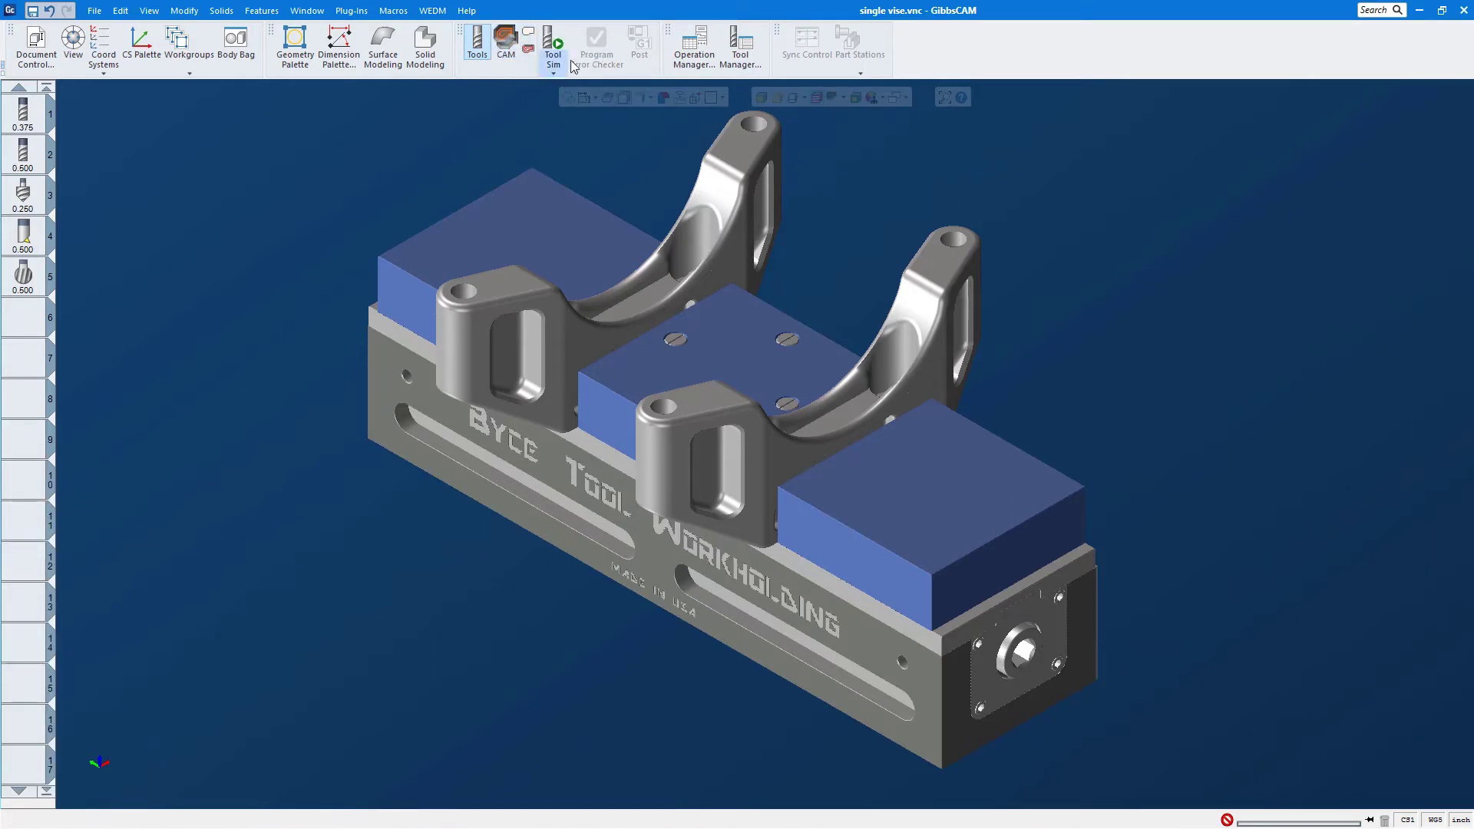
click(507, 45)
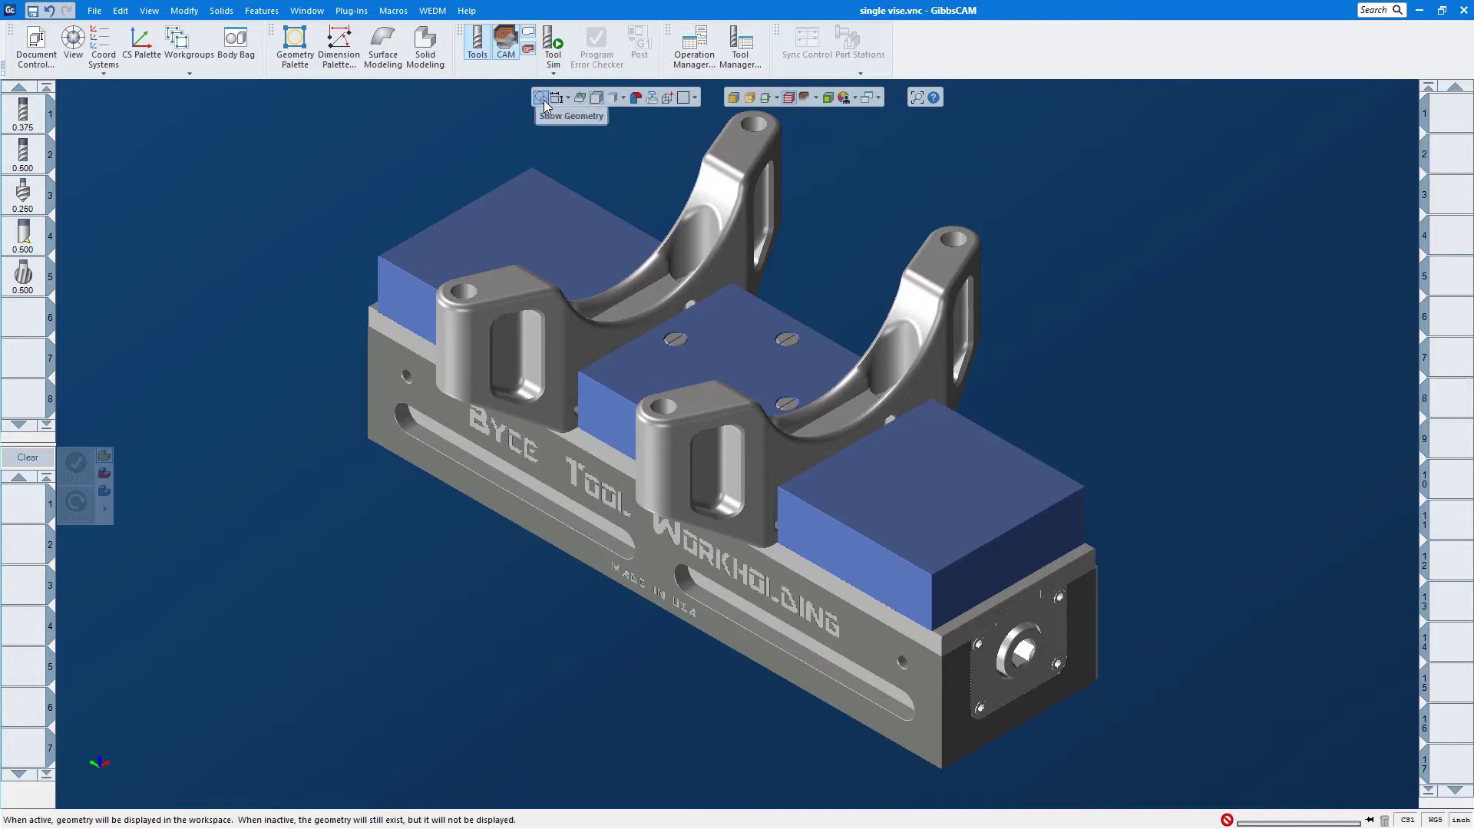
- Display the pocket floor outline on the rear bracket and create a Contour milling process in the first process tile
click(652, 301)
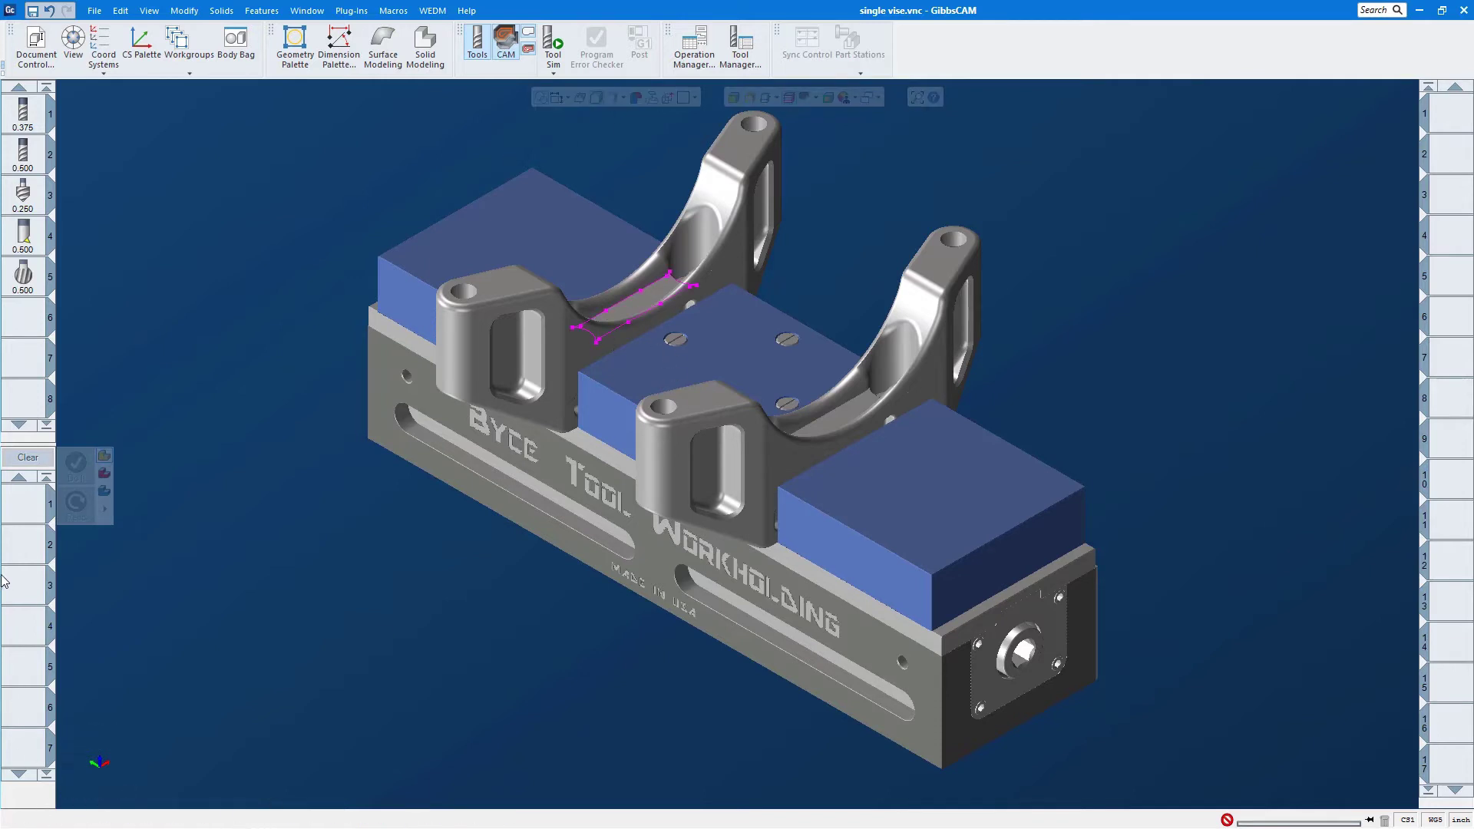
double_click(23, 514)
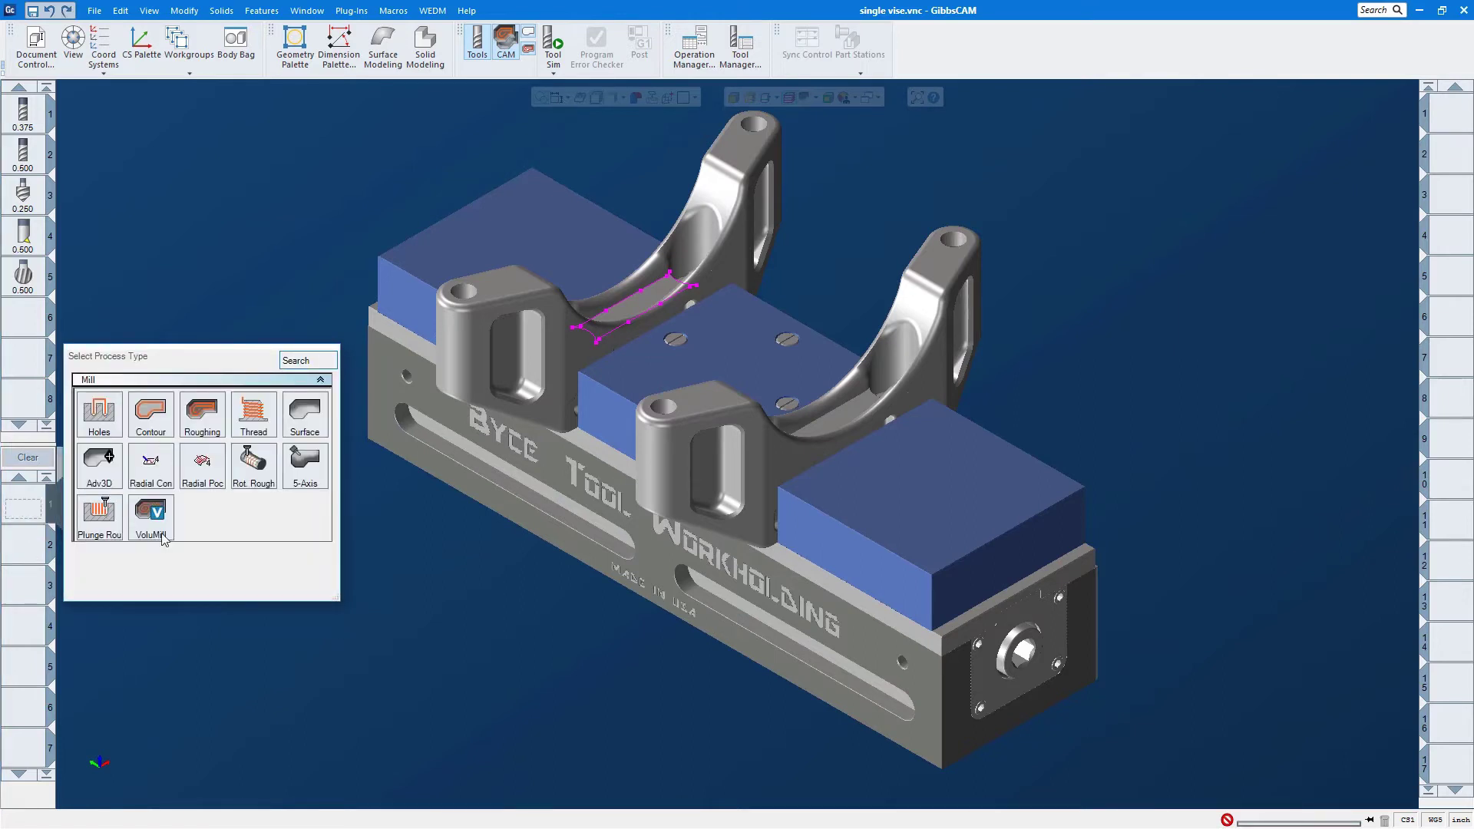
click(159, 418)
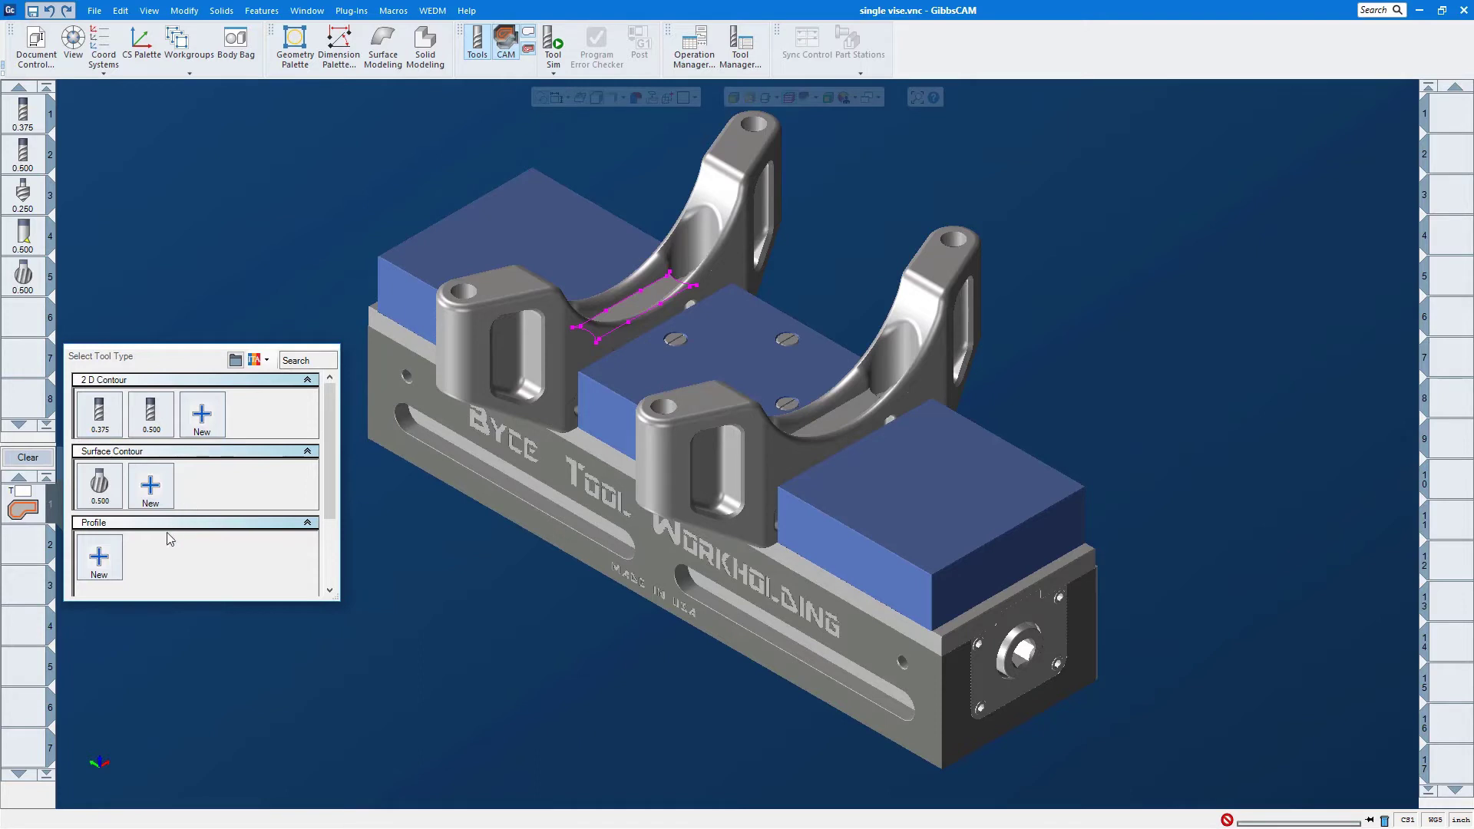
- Review the tools offered for the Contour process and assign the 0.375 end mill under 2 D Contour
drag(330, 444, 325, 404)
mouse_move(329, 469)
mouse_down()
mouse_move(328, 533)
mouse_move(329, 444)
mouse_up()
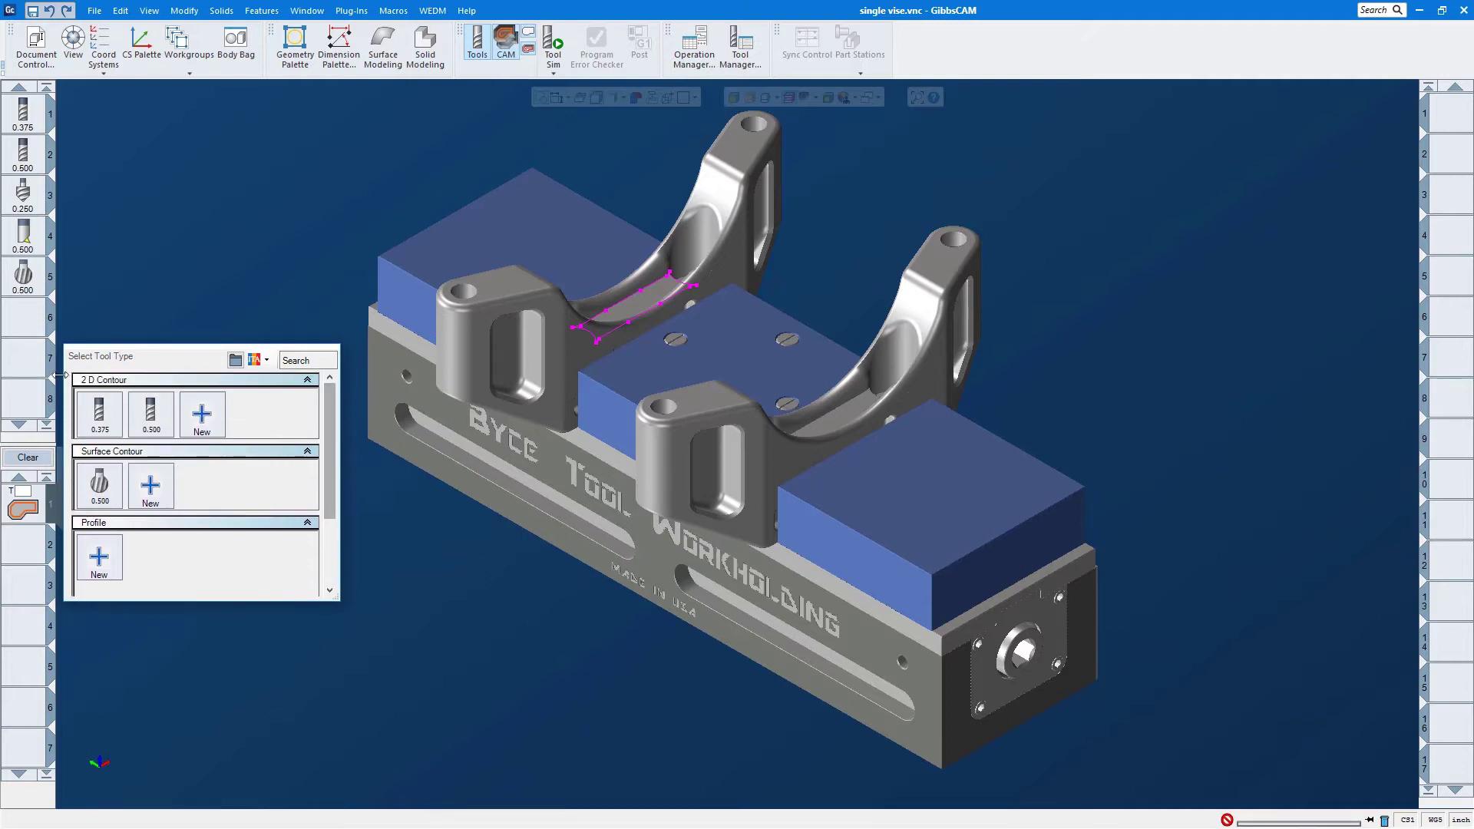
mouse_move(93, 422)
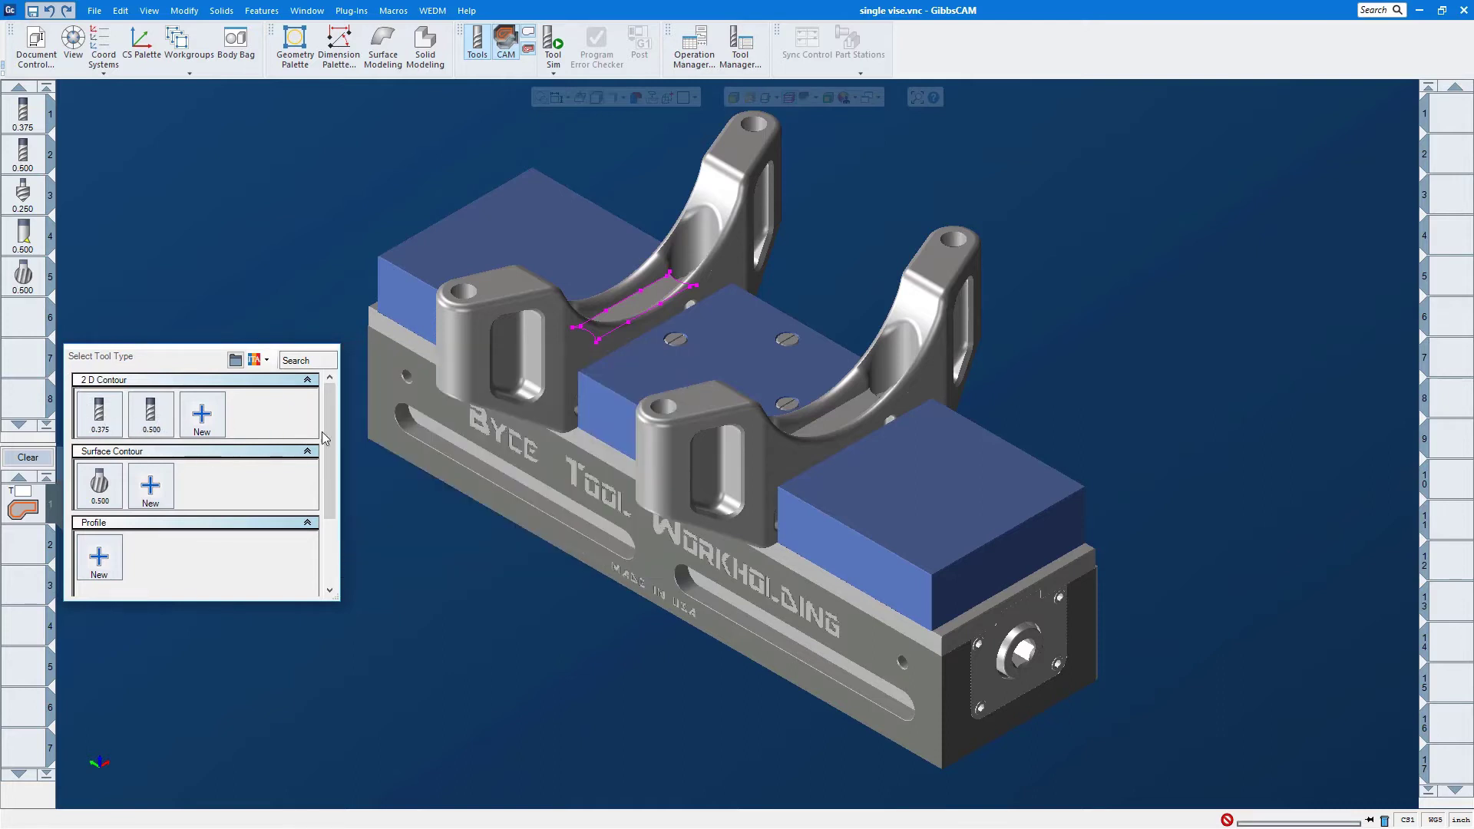
drag(330, 466, 331, 531)
mouse_move(100, 576)
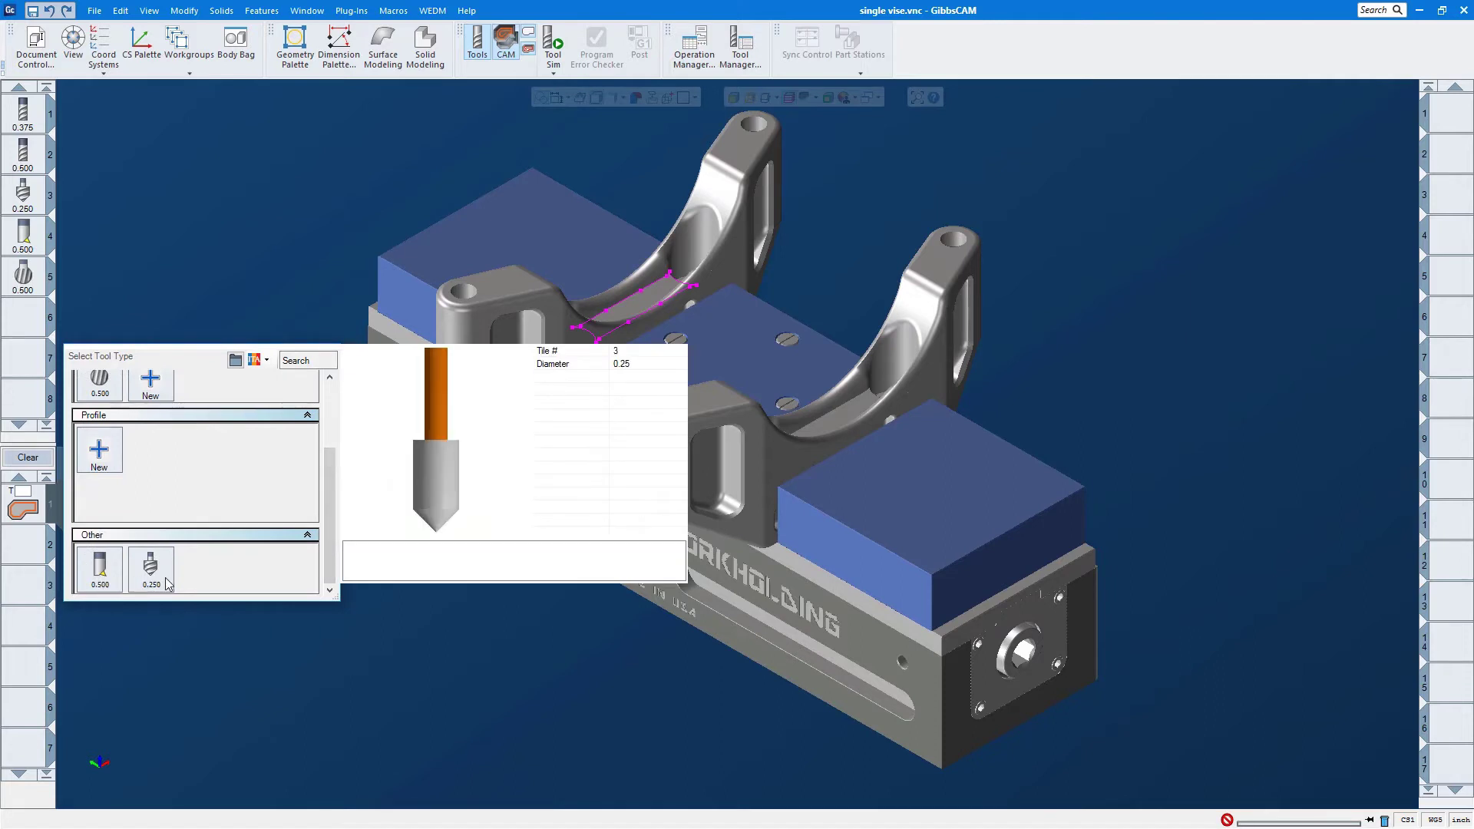
scroll(330, 519, up, 5)
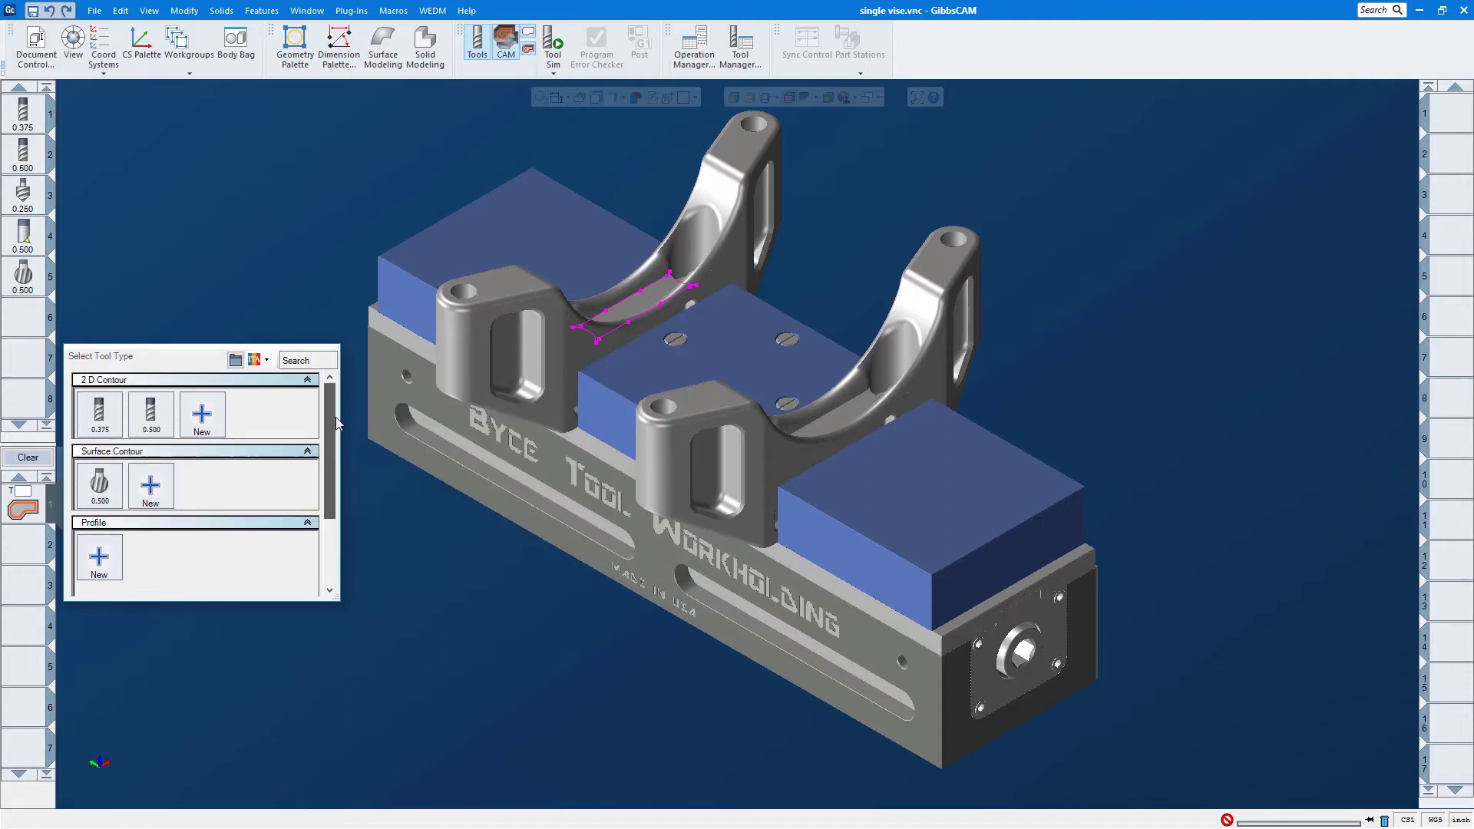
mouse_move(113, 427)
click(113, 427)
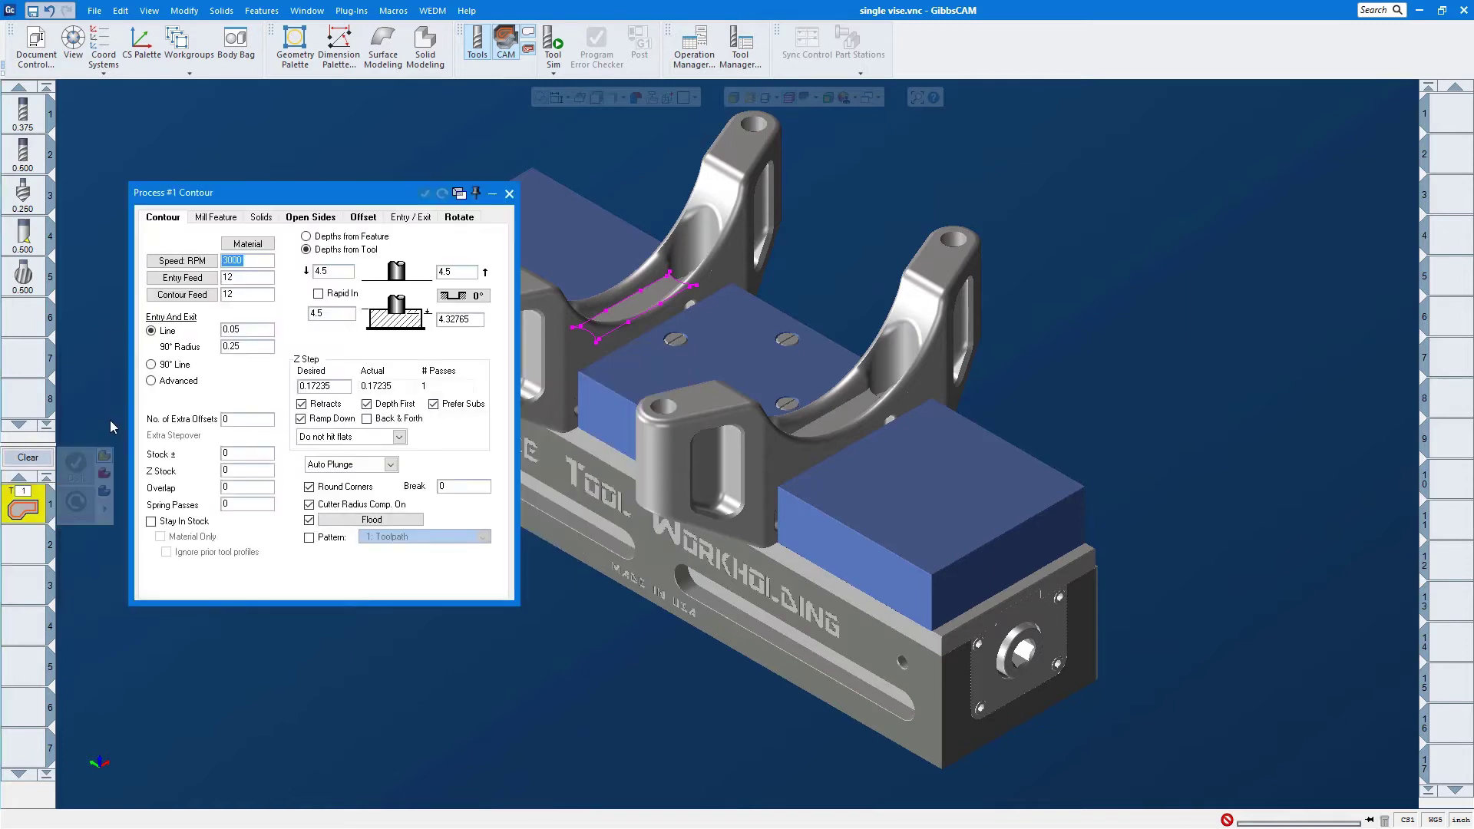
- Set the contour's machining markers on the pocket outline's long rear edge and generate the toolpath
click(625, 298)
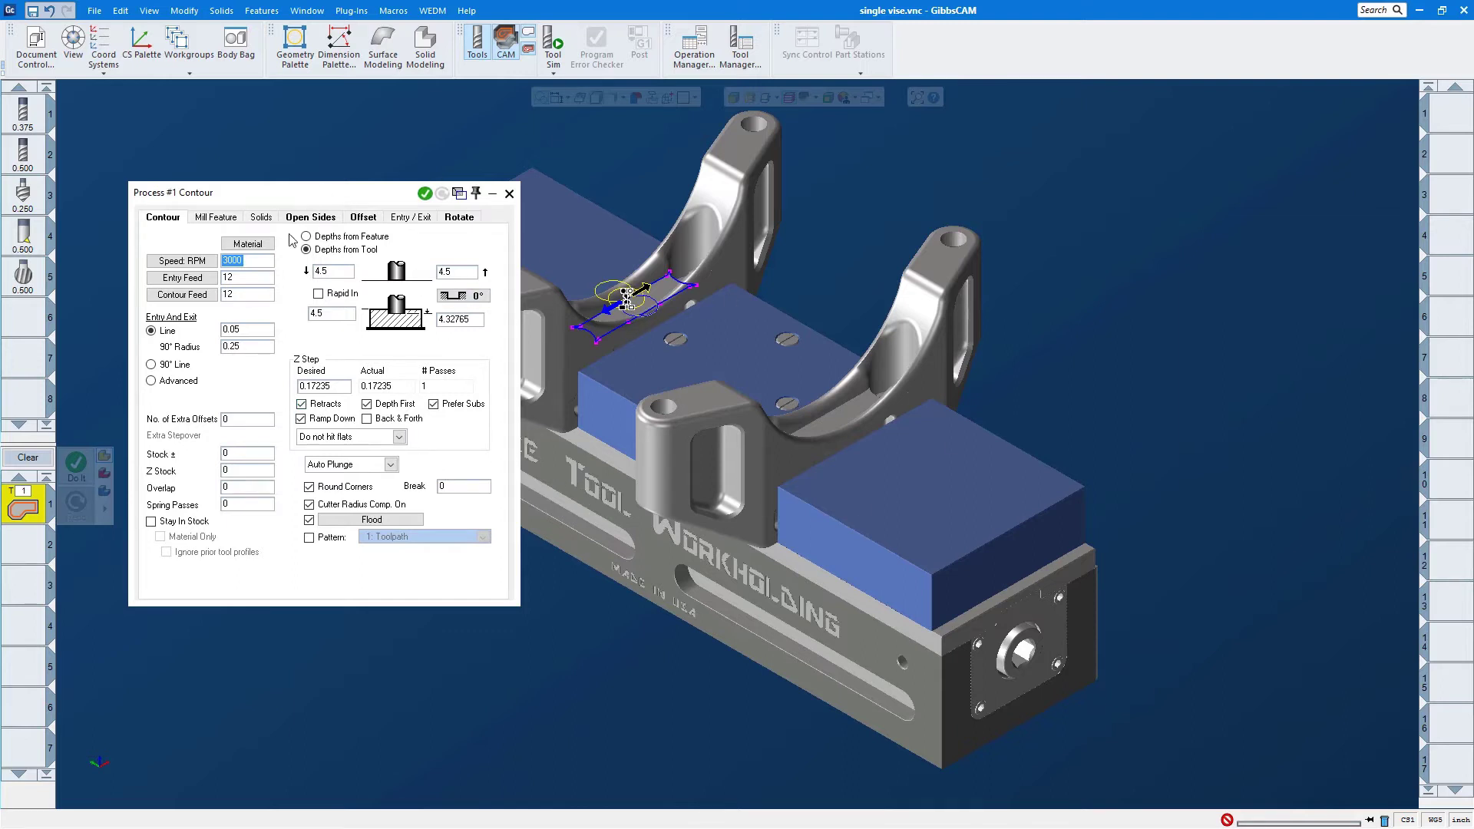
click(73, 467)
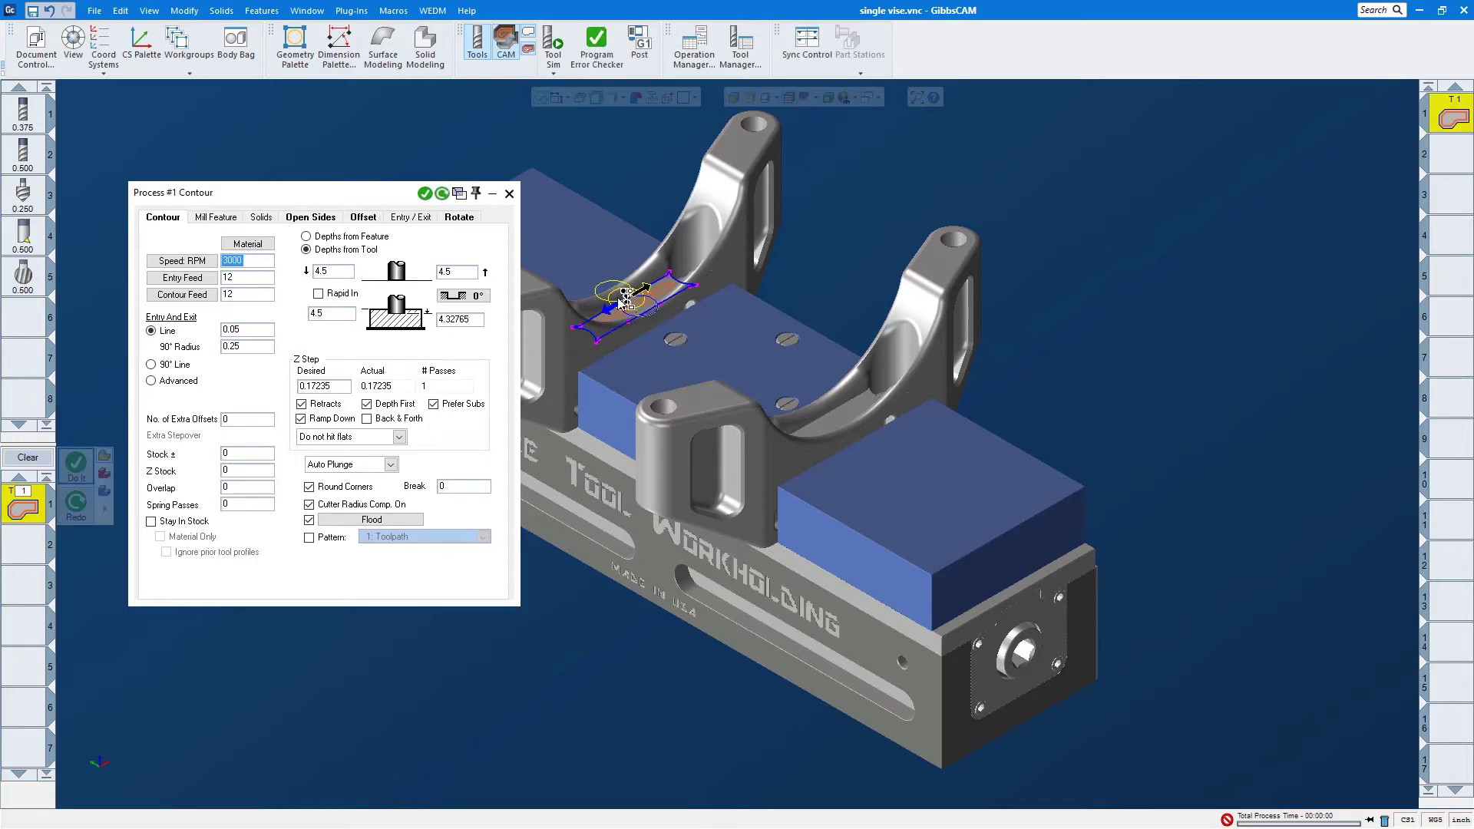
scroll(621, 301, up, 5)
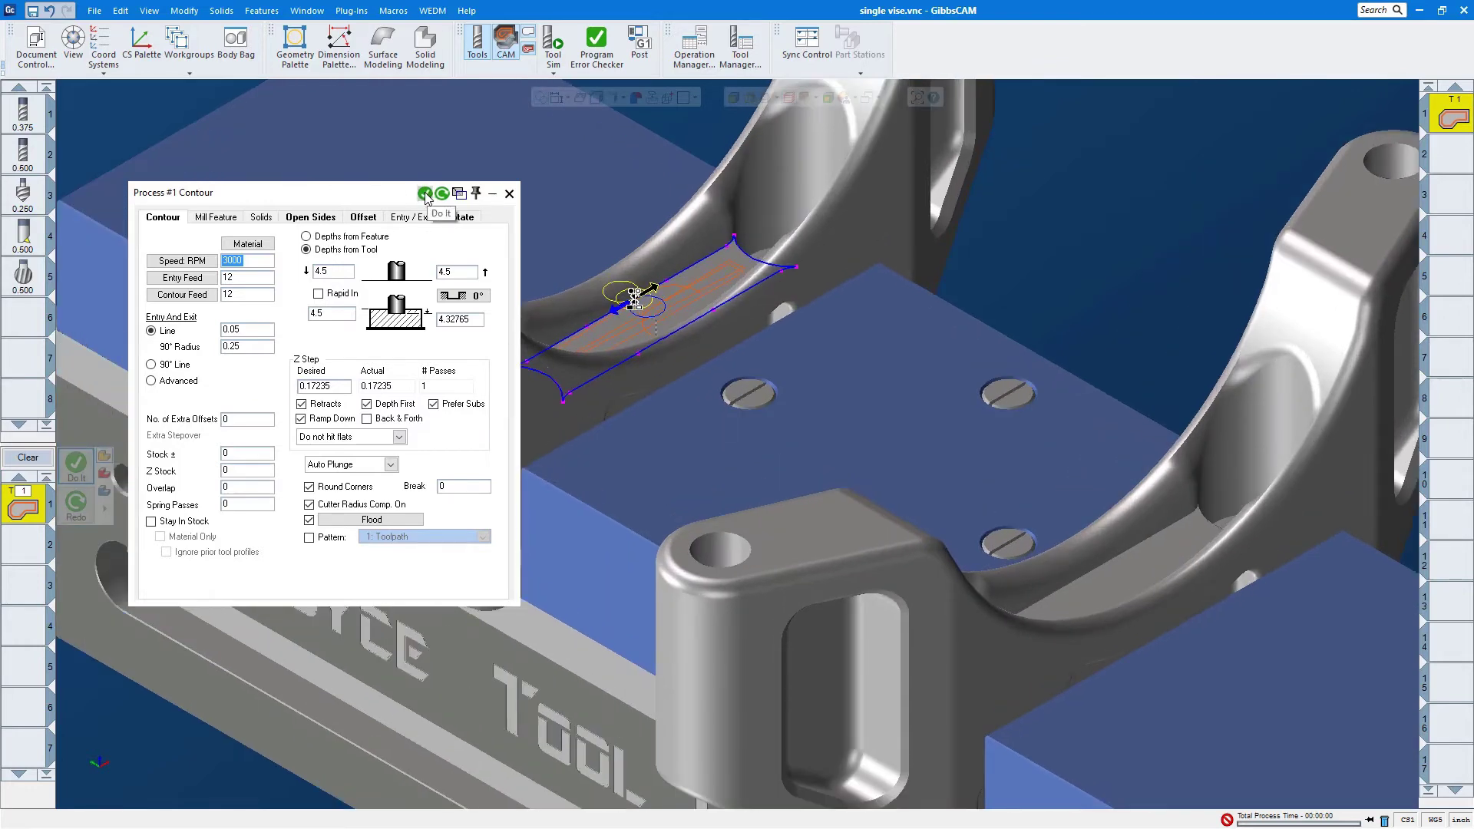
drag(426, 198, 420, 133)
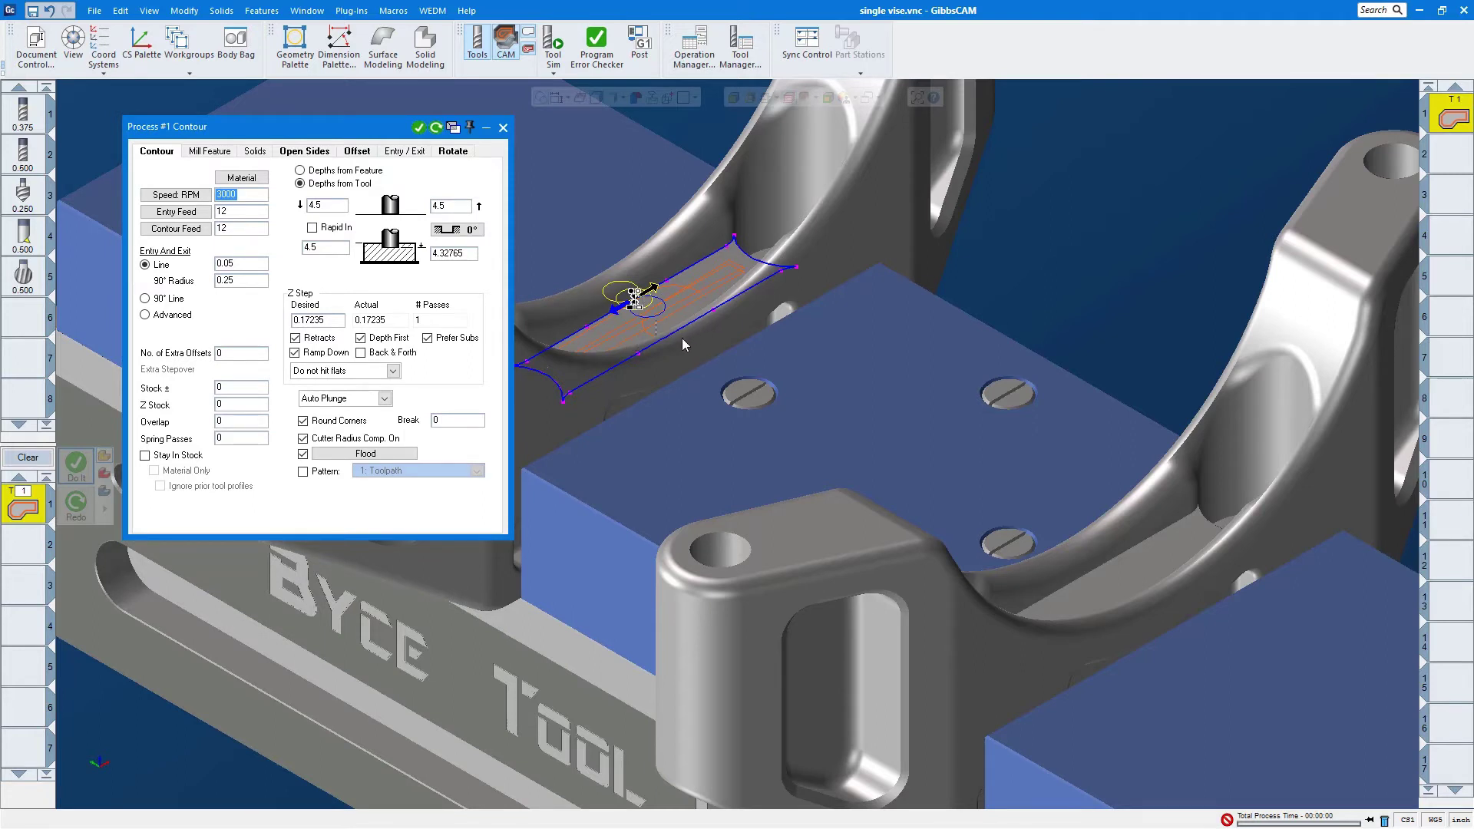
click(646, 294)
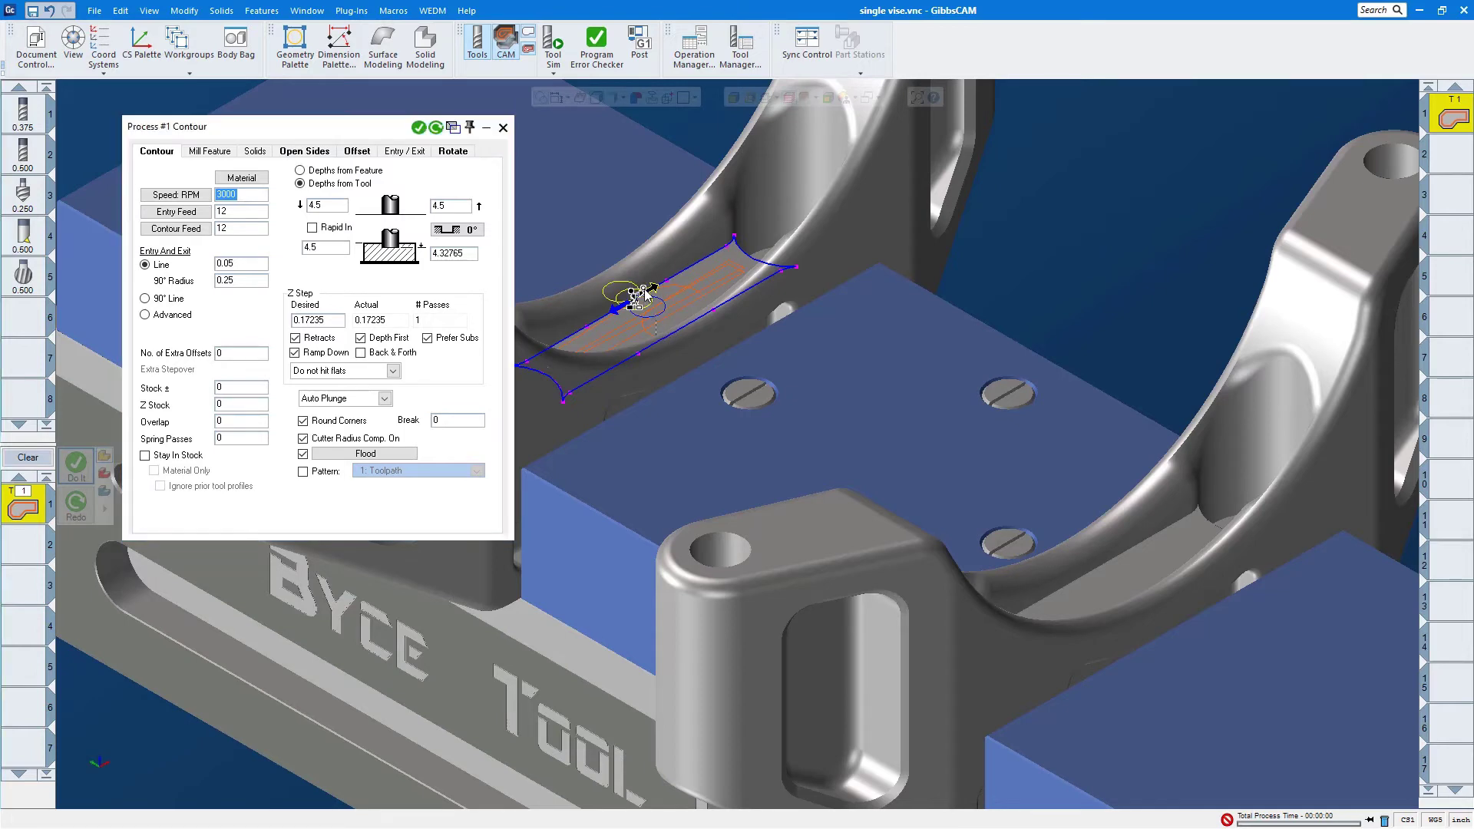
- Set the marker size display preference to Medium and move the Preferences dialog clear of the part
click(94, 11)
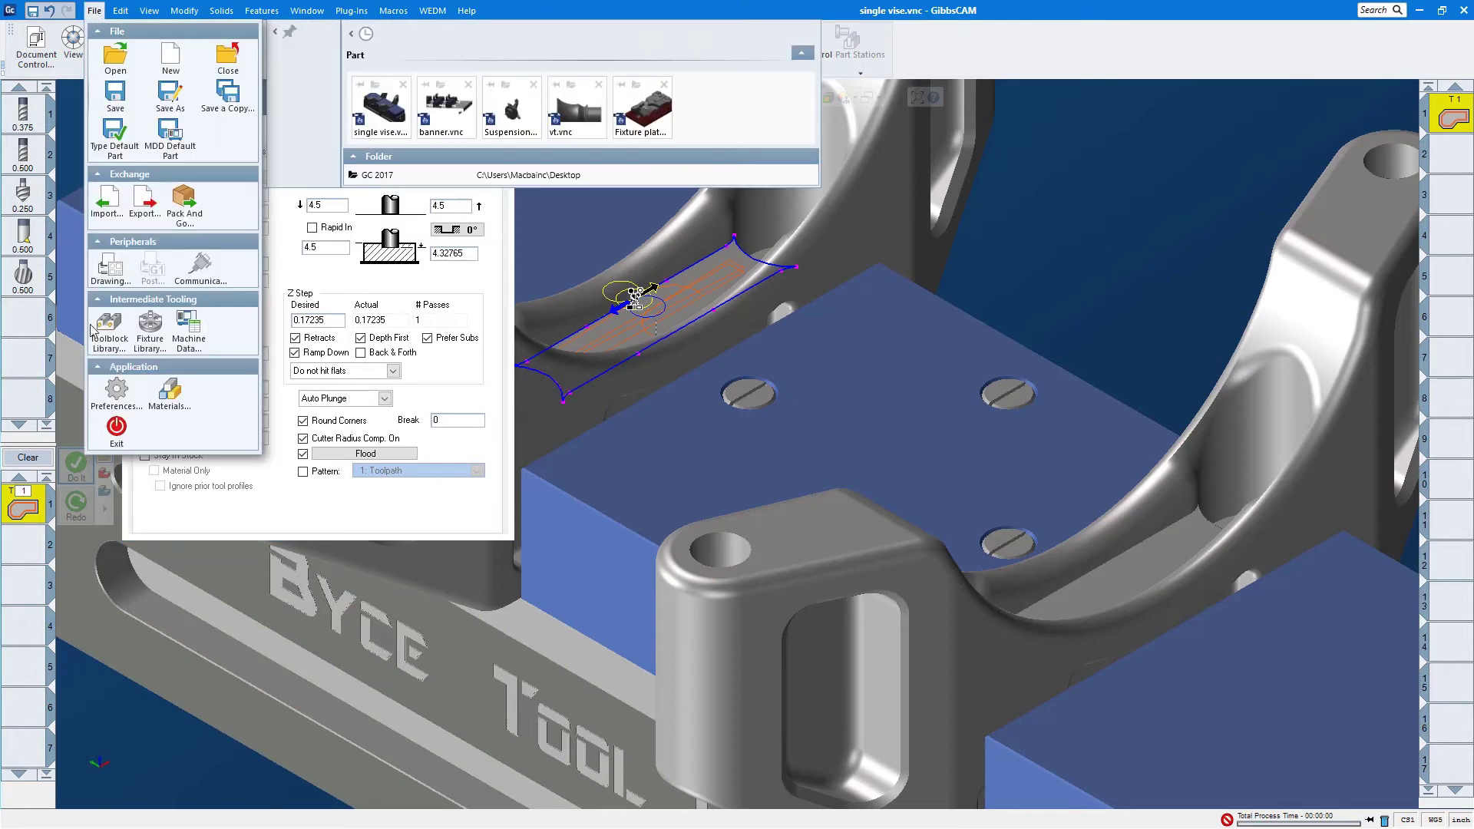
click(116, 392)
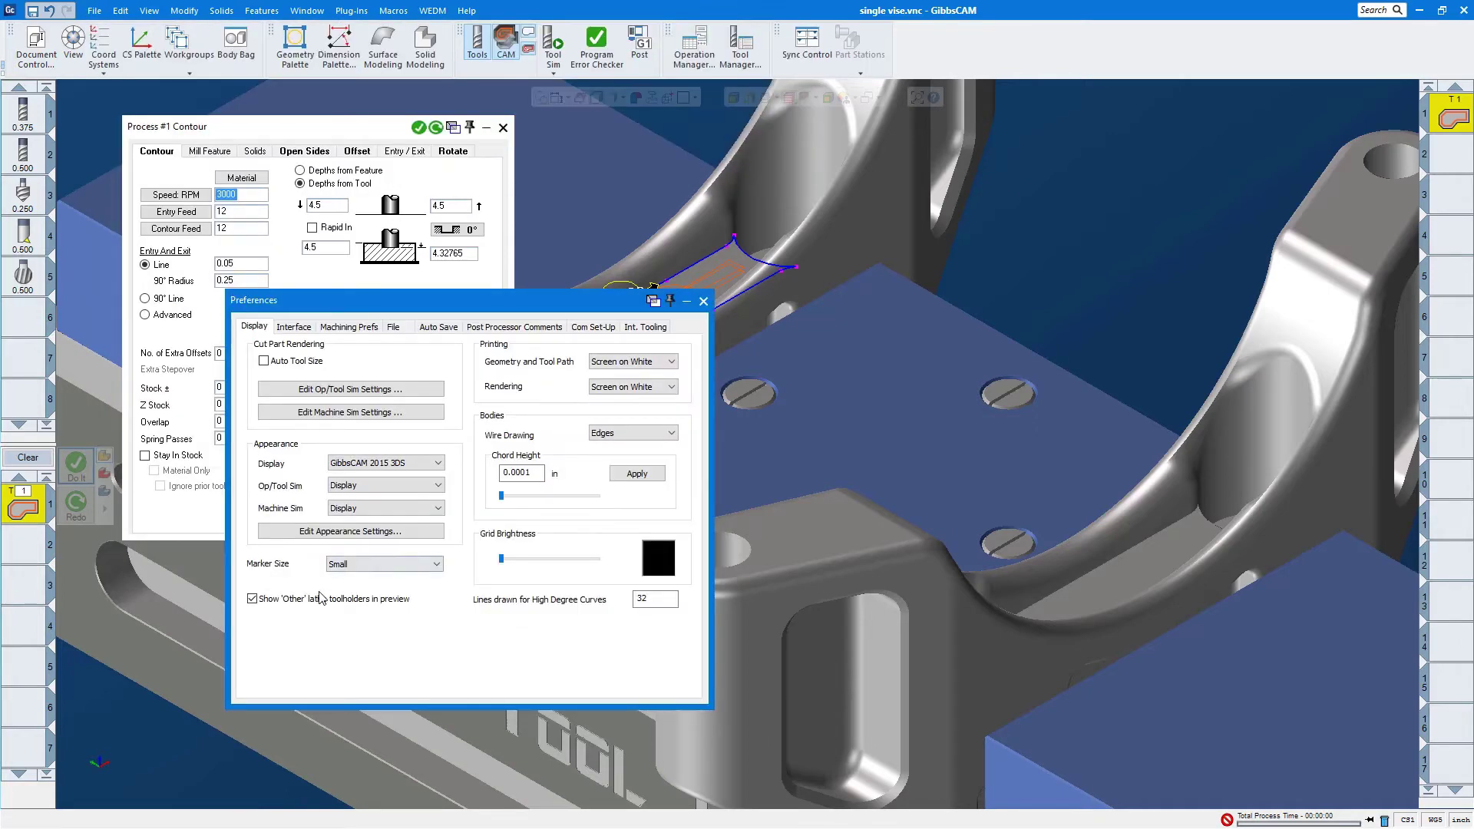
click(349, 566)
click(358, 583)
drag(399, 300, 969, 184)
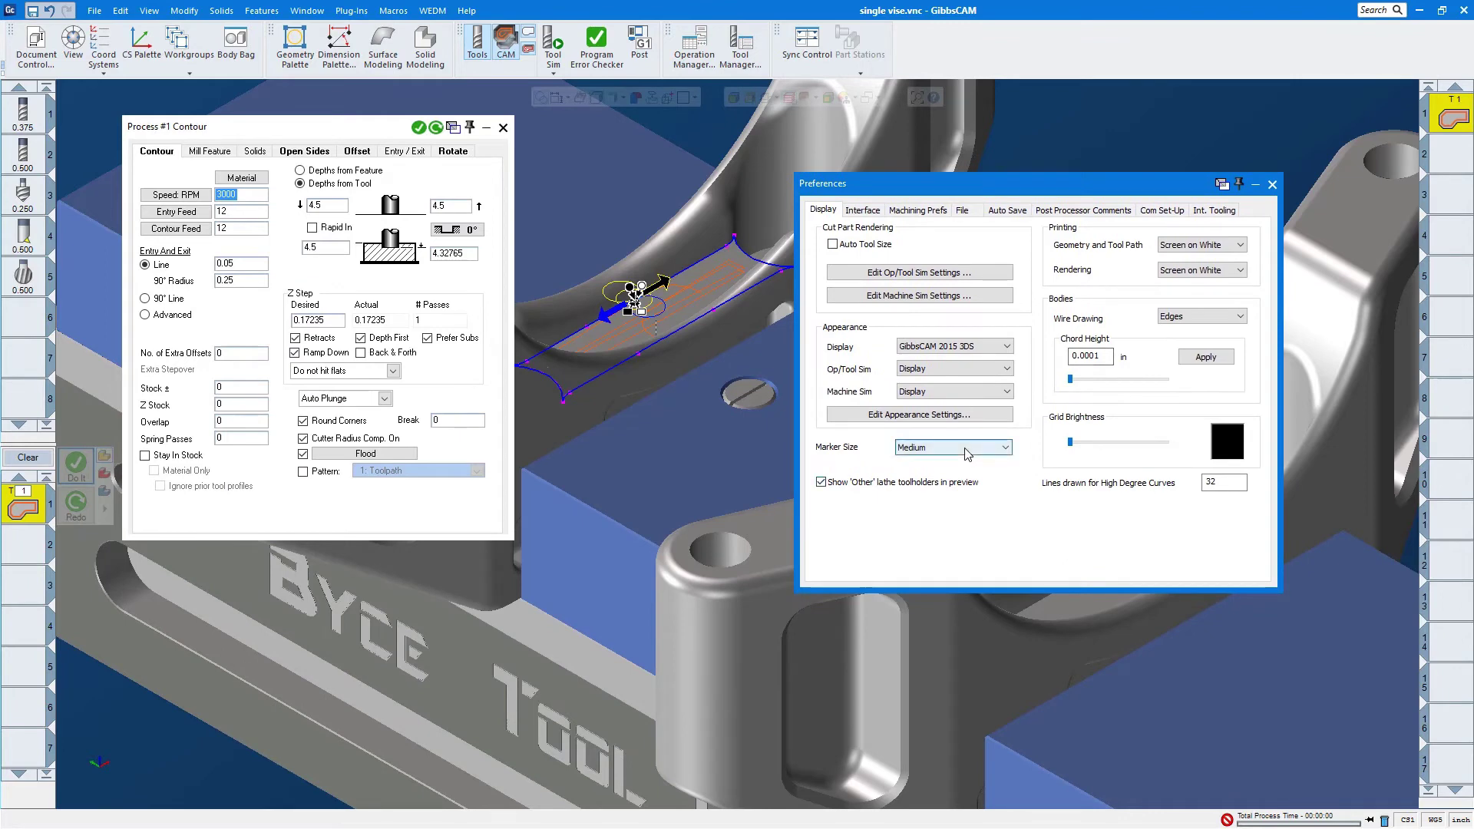
- Try the Large and Extra Large marker sizes in the display preferences
click(966, 454)
click(963, 487)
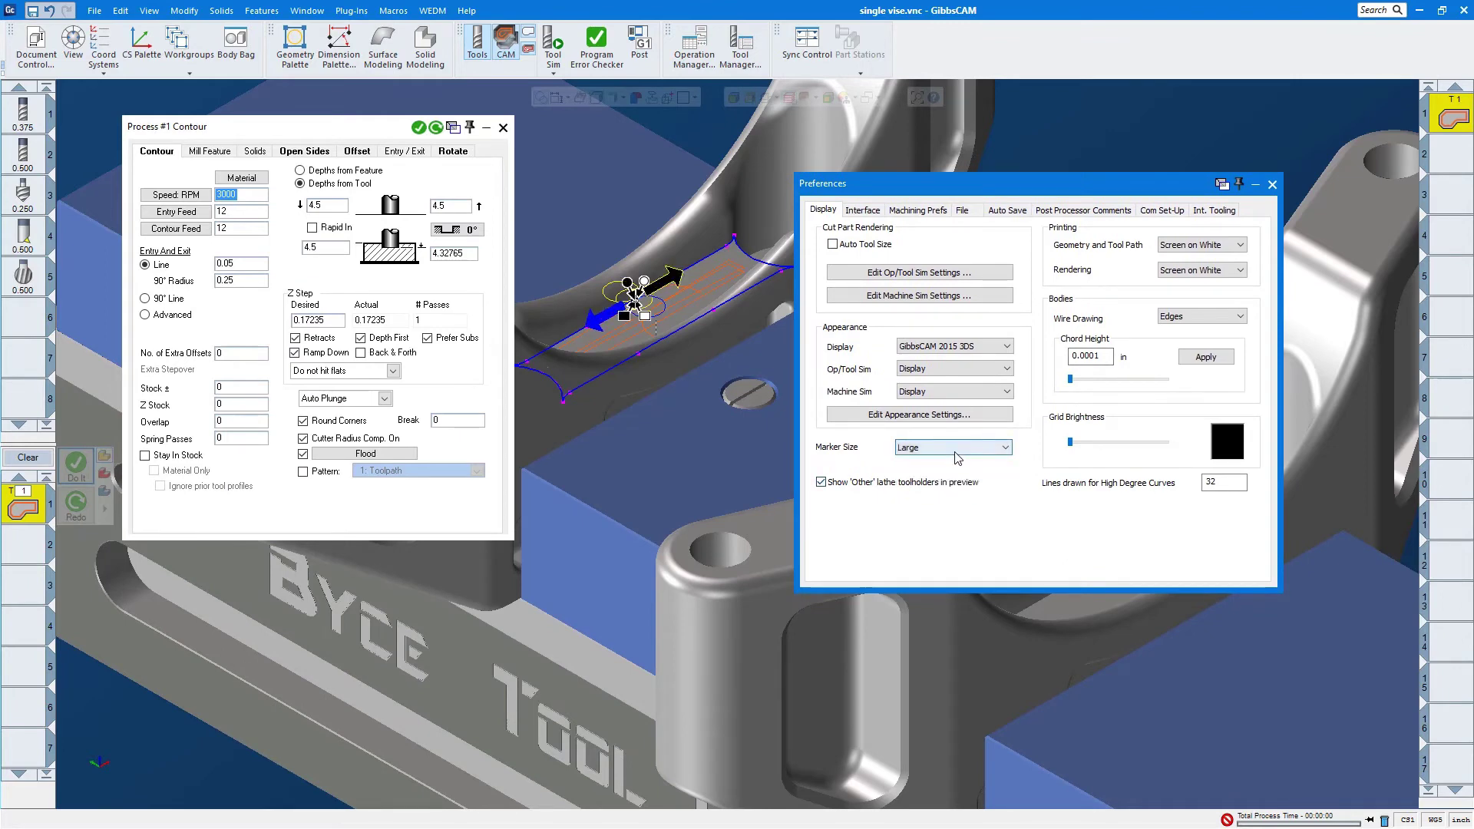
click(957, 450)
click(946, 499)
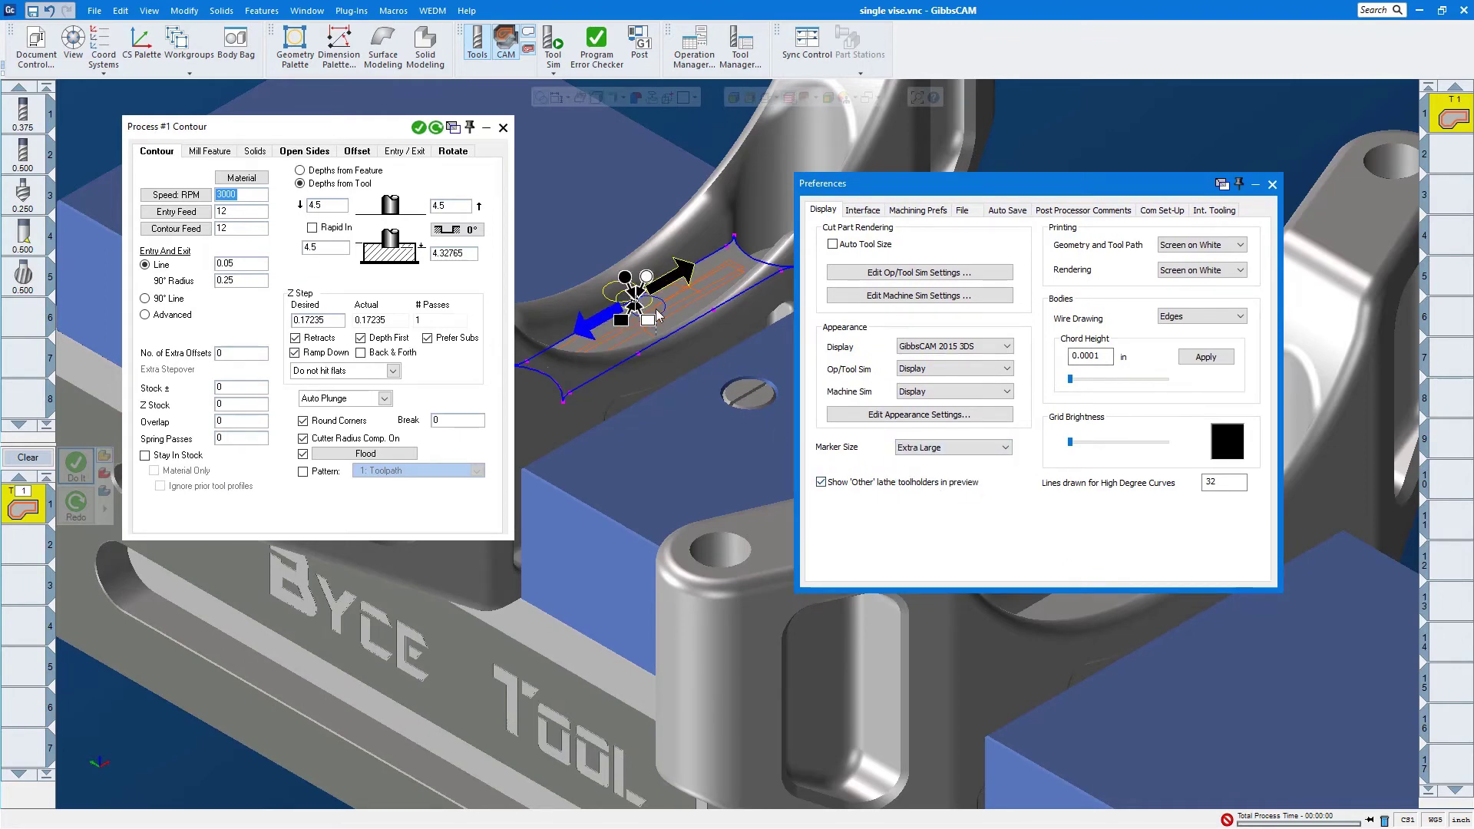
- Slide a machining marker along the outline's long rear edge, then set the marker size to Medium and close Preferences
mouse_move(658, 315)
mouse_down()
mouse_move(695, 285)
mouse_move(575, 341)
mouse_up()
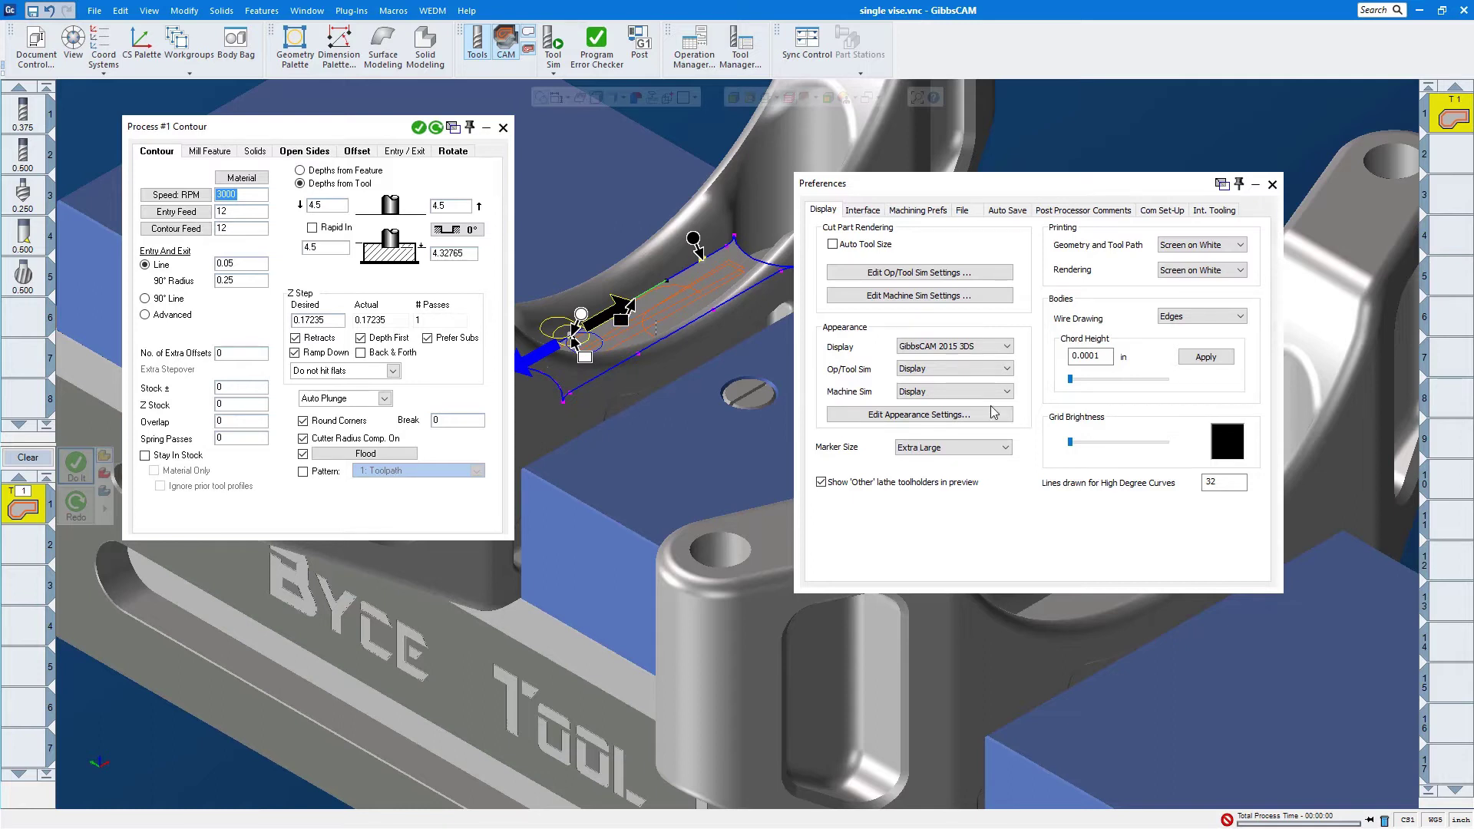
click(931, 448)
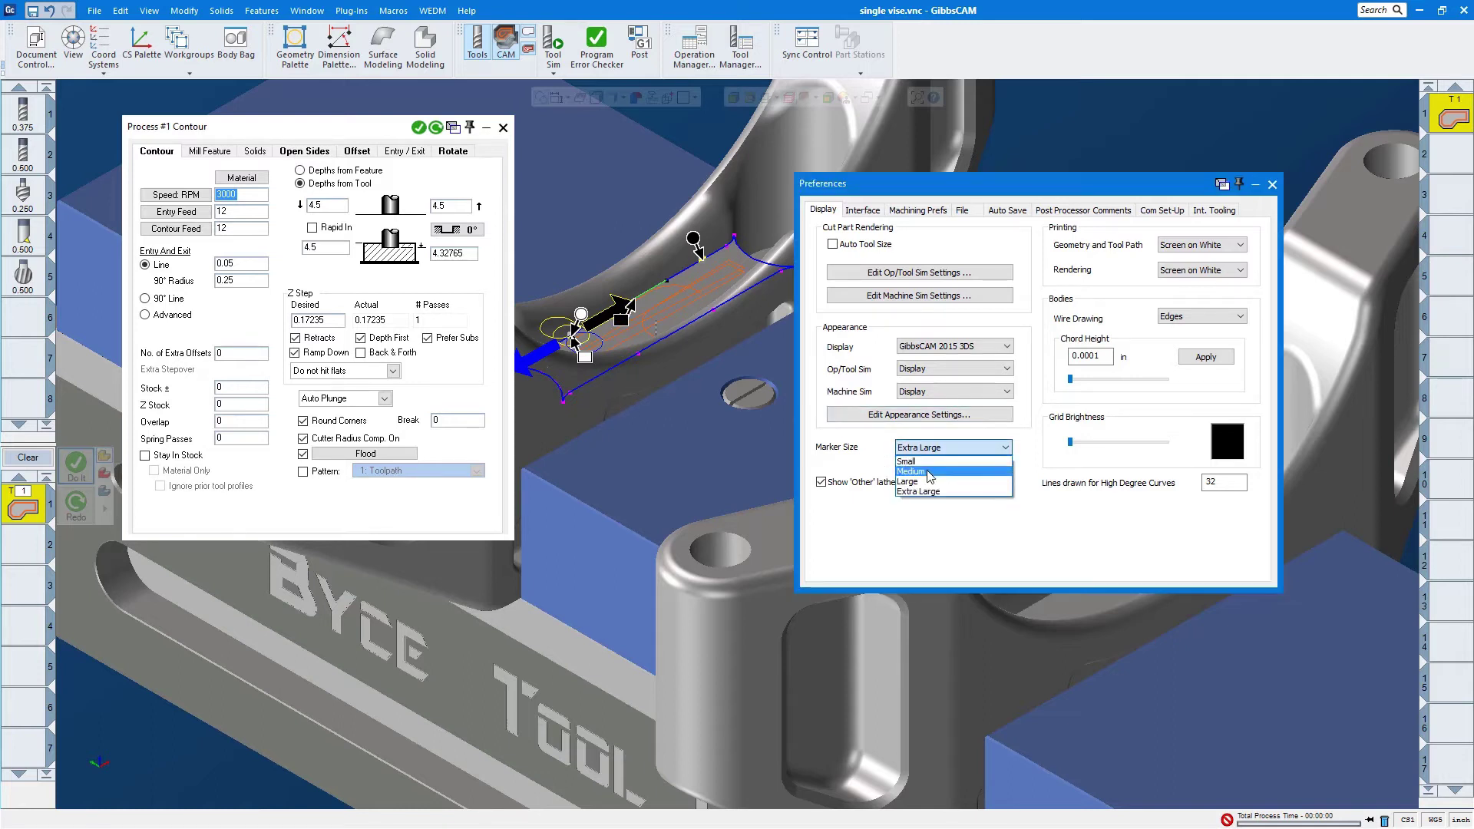
click(929, 472)
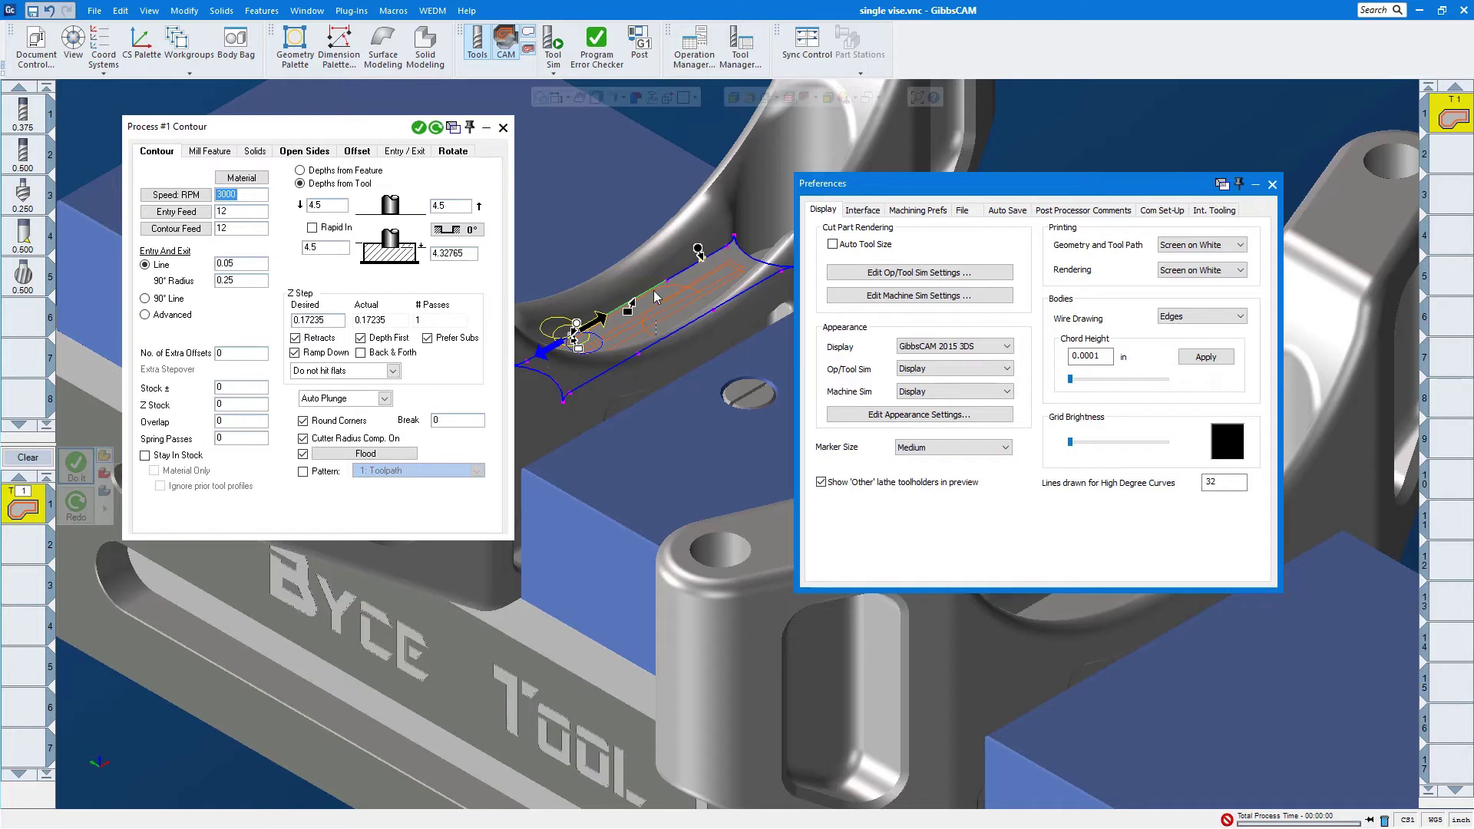
click(1273, 185)
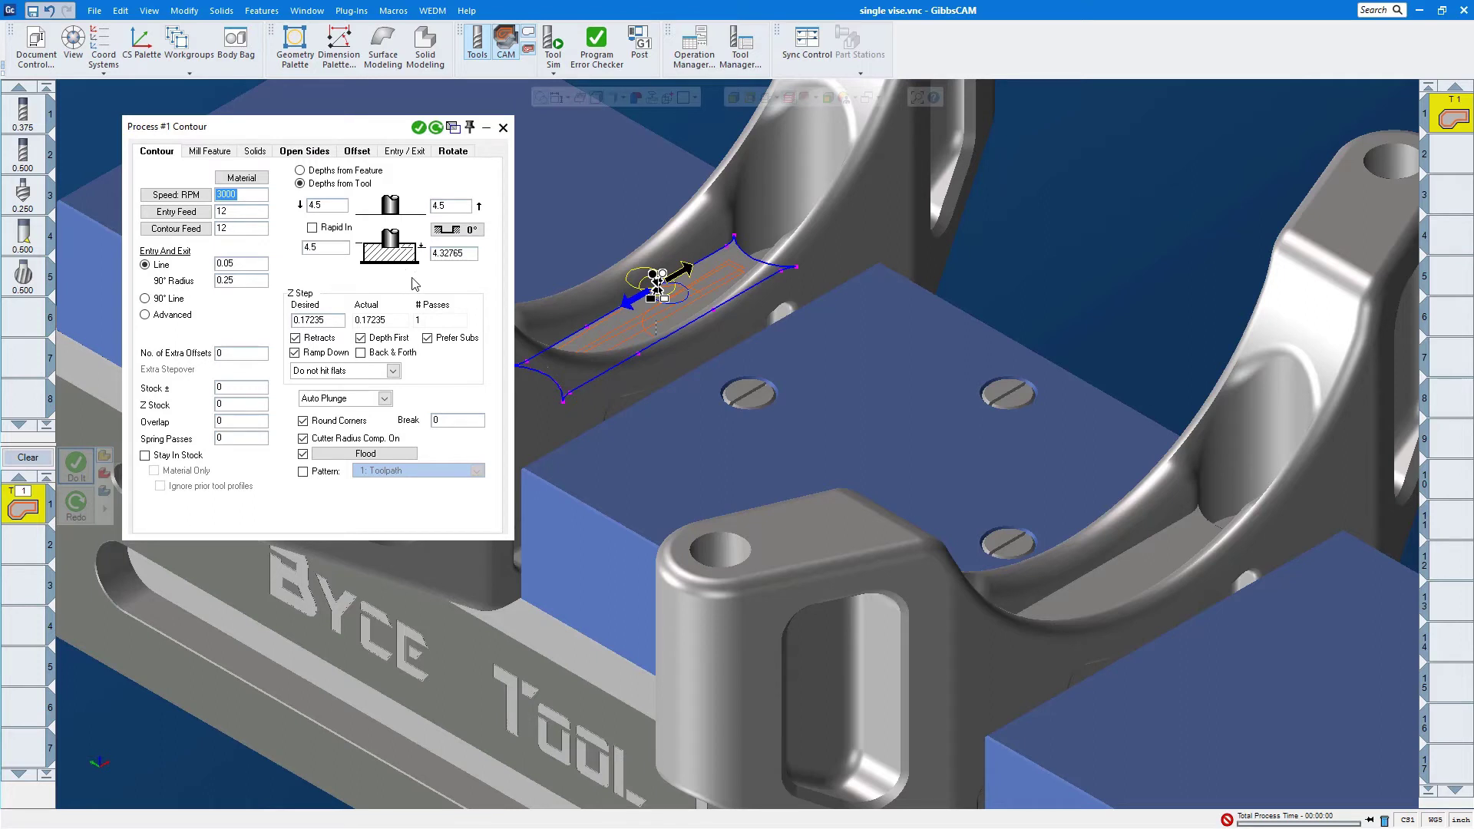
- Set the Contour process's top surface Z to 5, regenerate the toolpath, and deselect the outline
double_click(341, 248)
text(5)
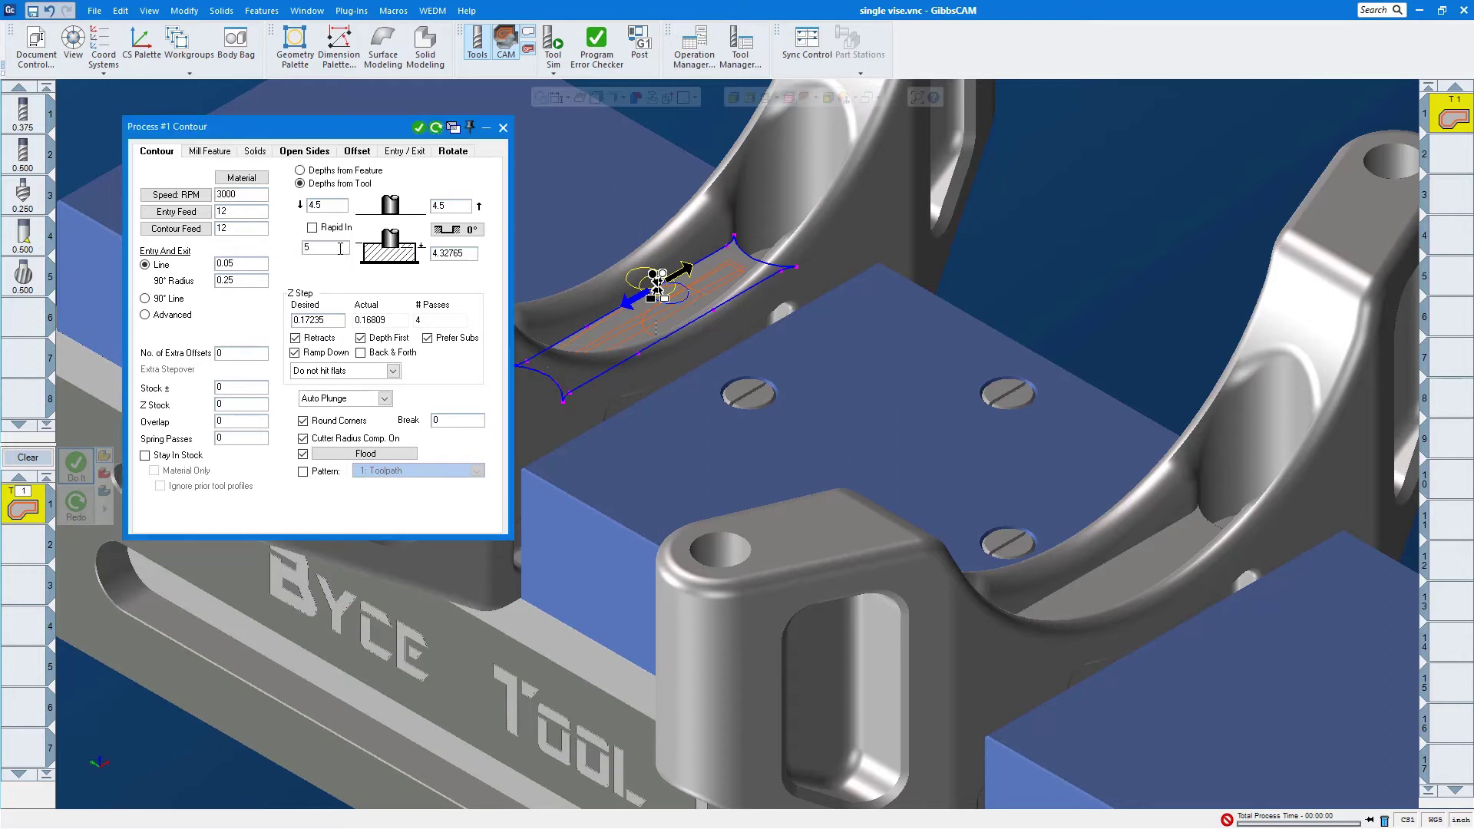
click(435, 128)
click(746, 295)
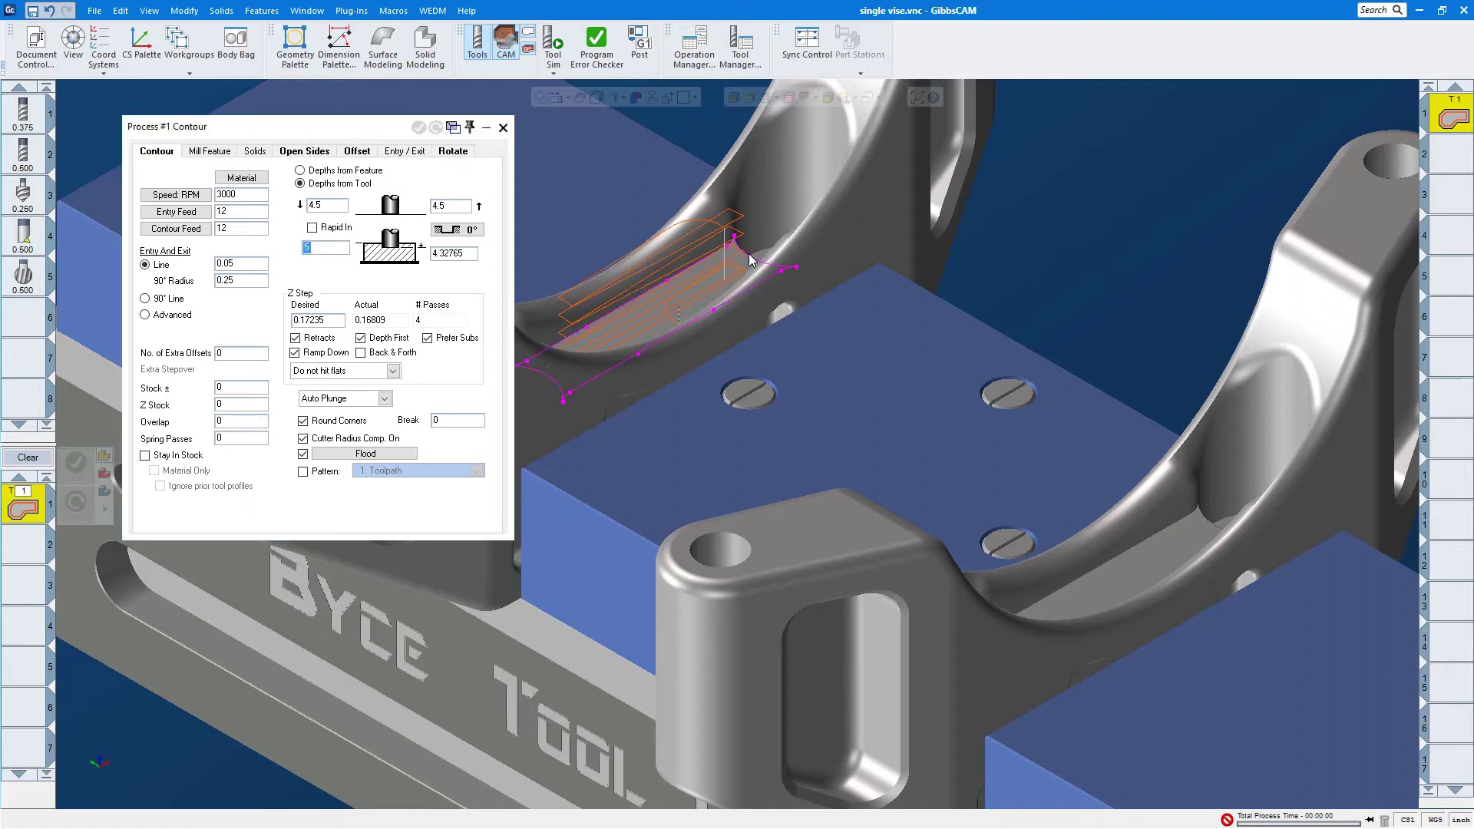
- Set the top surface Z to 4.5, place the machining markers on the outline's short end edge, and redo the contour toolpath
click(329, 248)
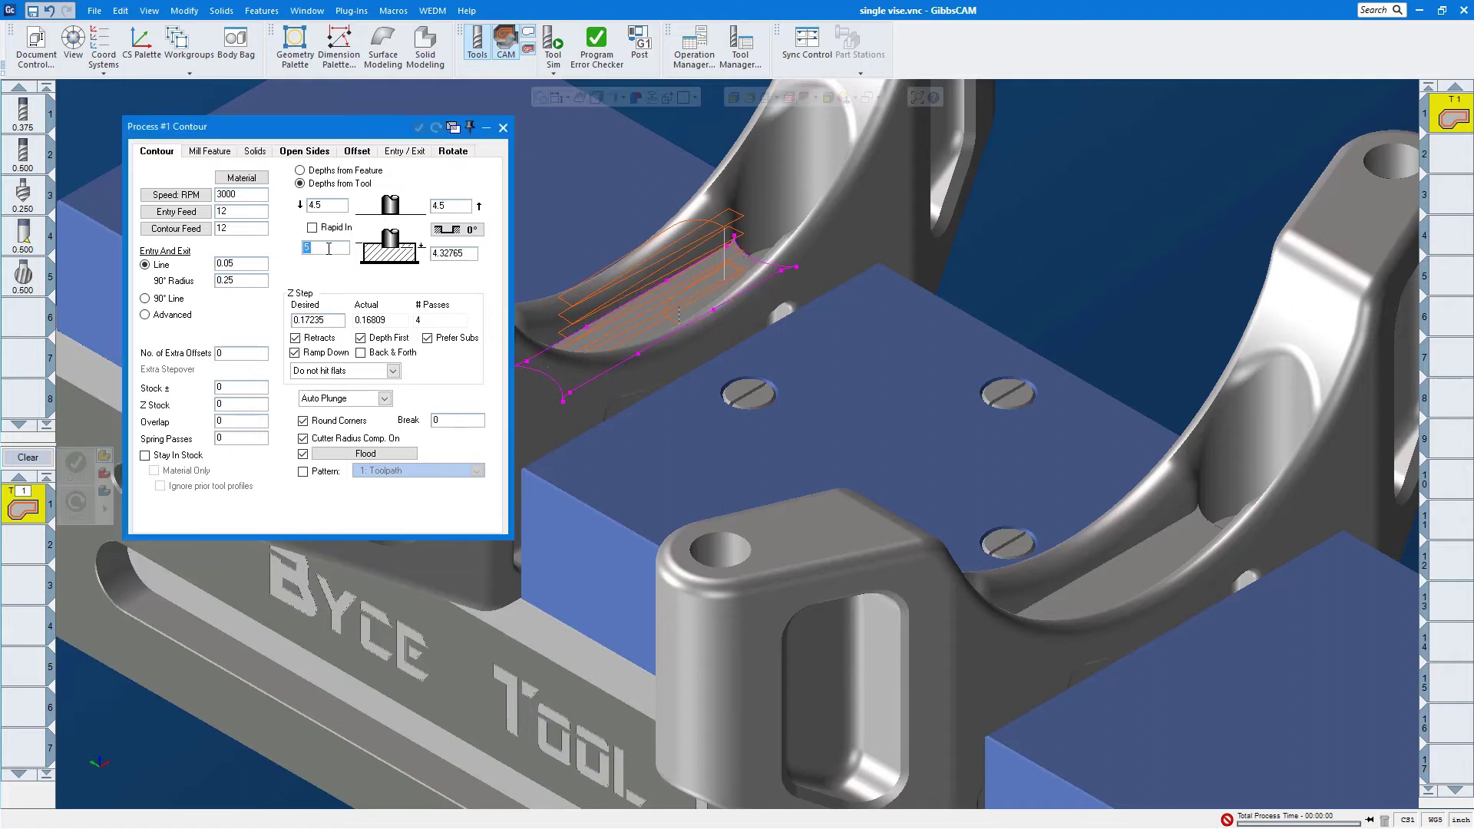
text(4.5)
click(759, 252)
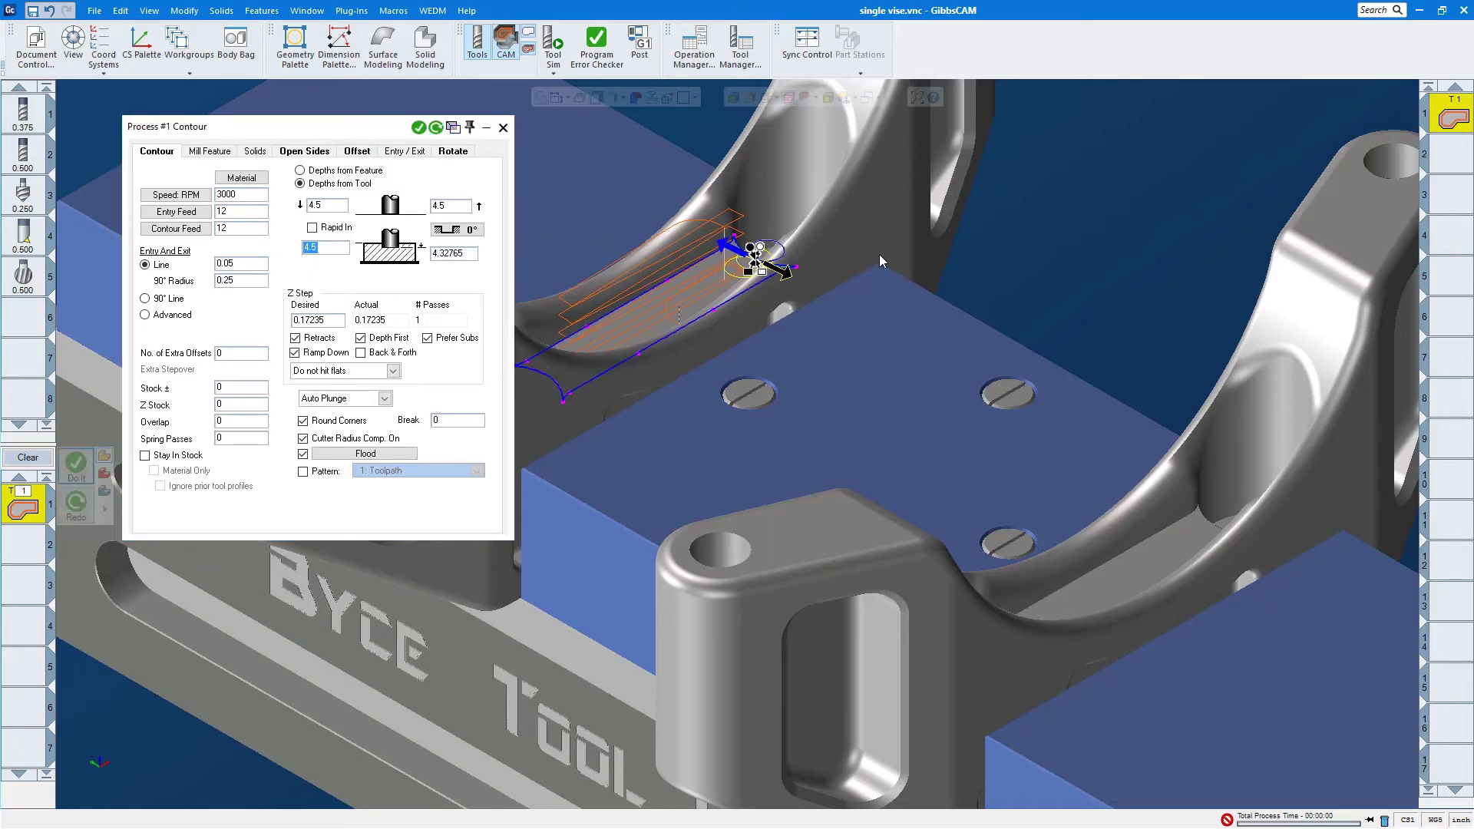
mouse_move(1030, 236)
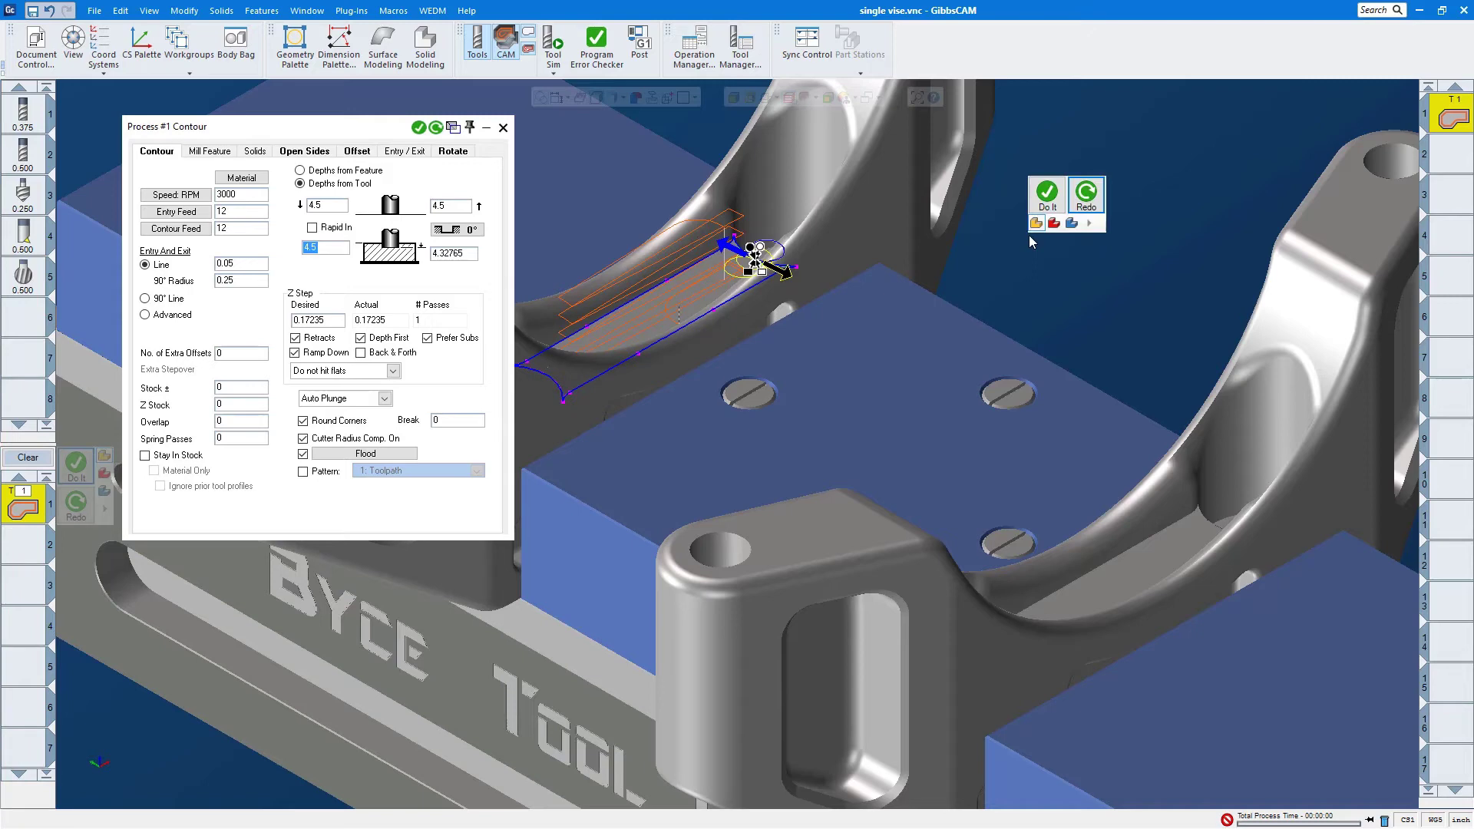
click(1101, 203)
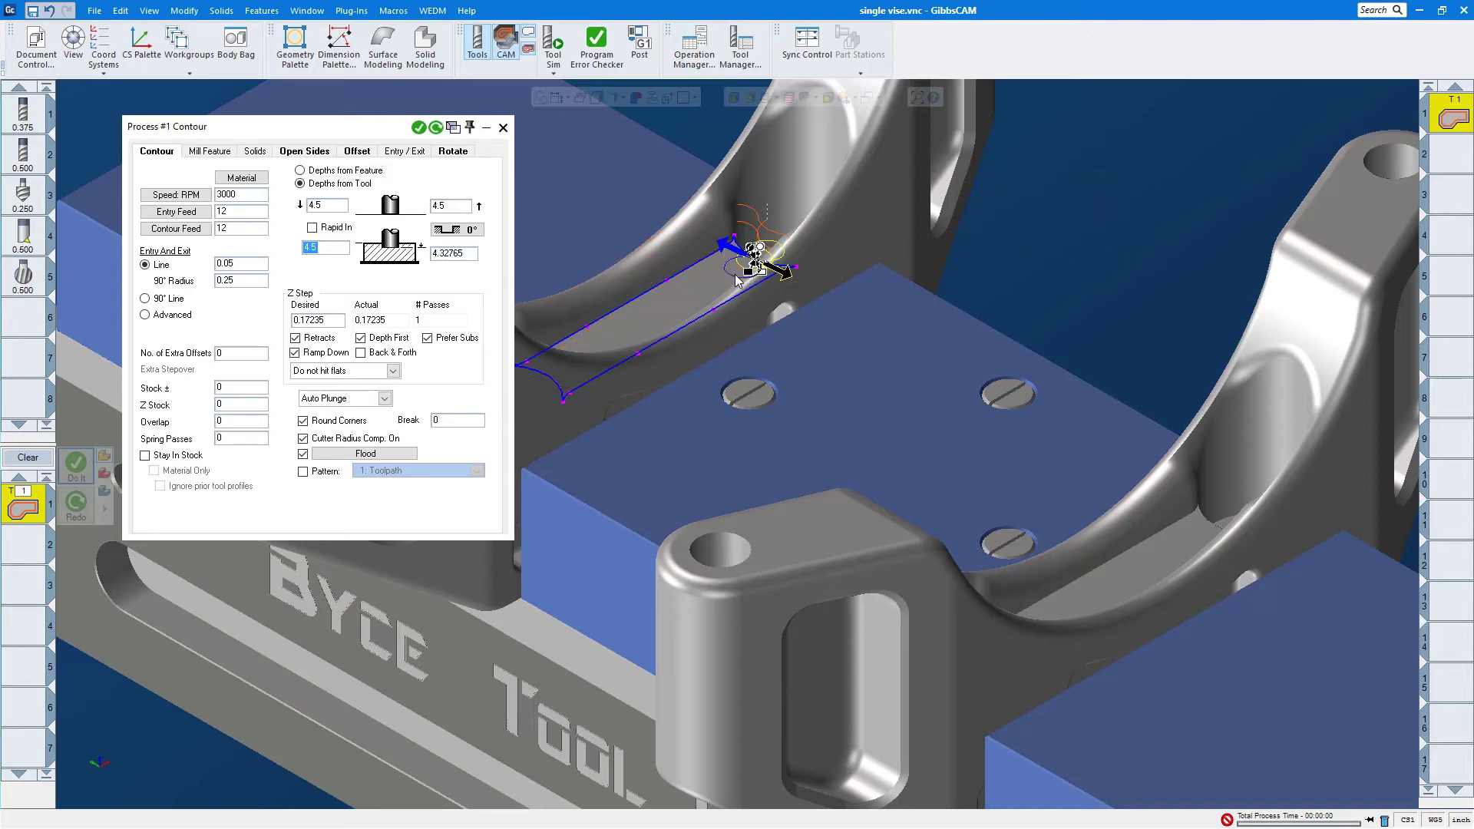
mouse_move(1008, 251)
click(1062, 213)
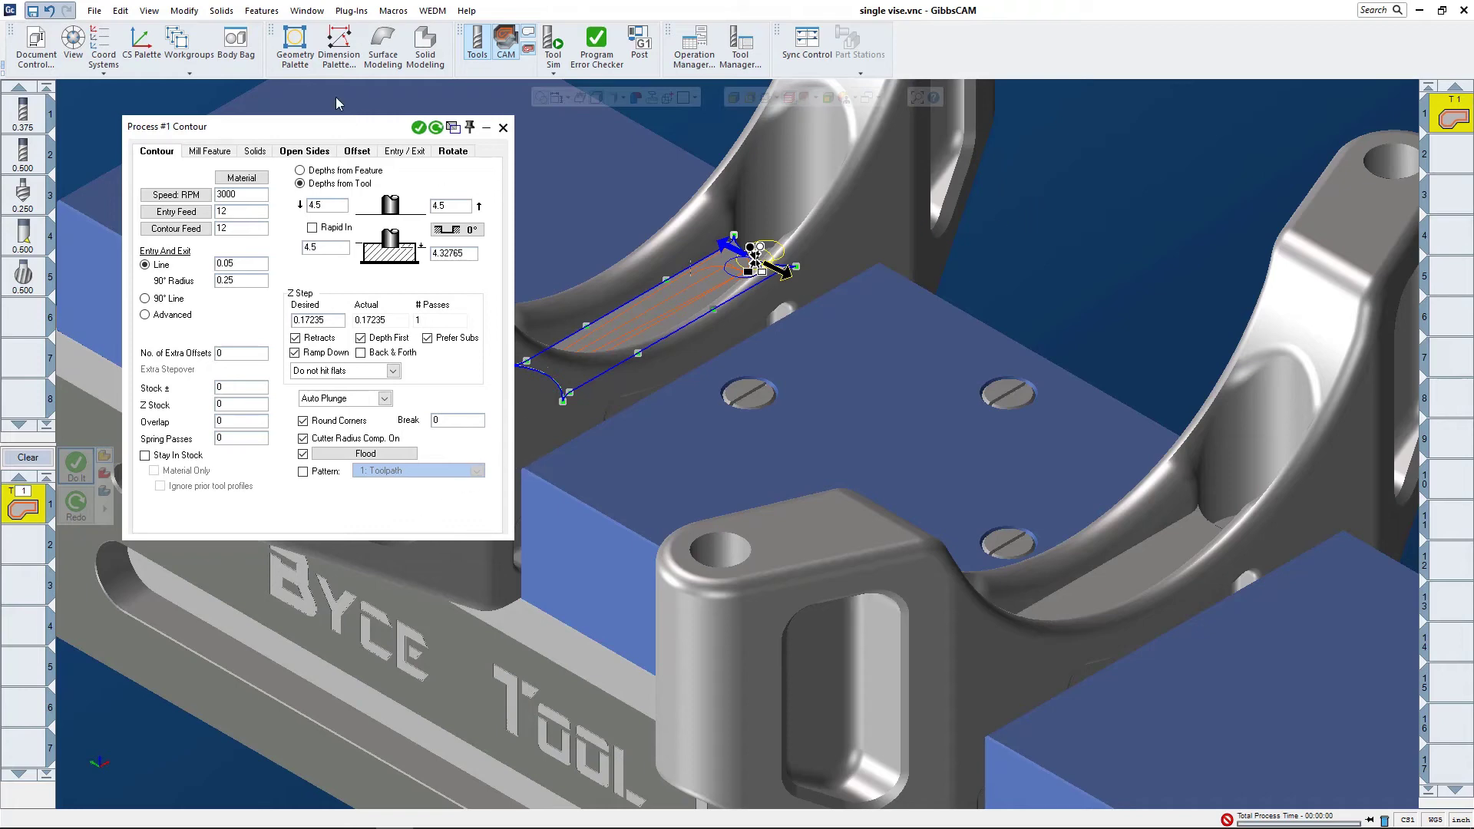
- Browse the plug-ins, deselect the outline, then search the commands for "geo" and reveal where GeoEdit Offset is located
click(348, 11)
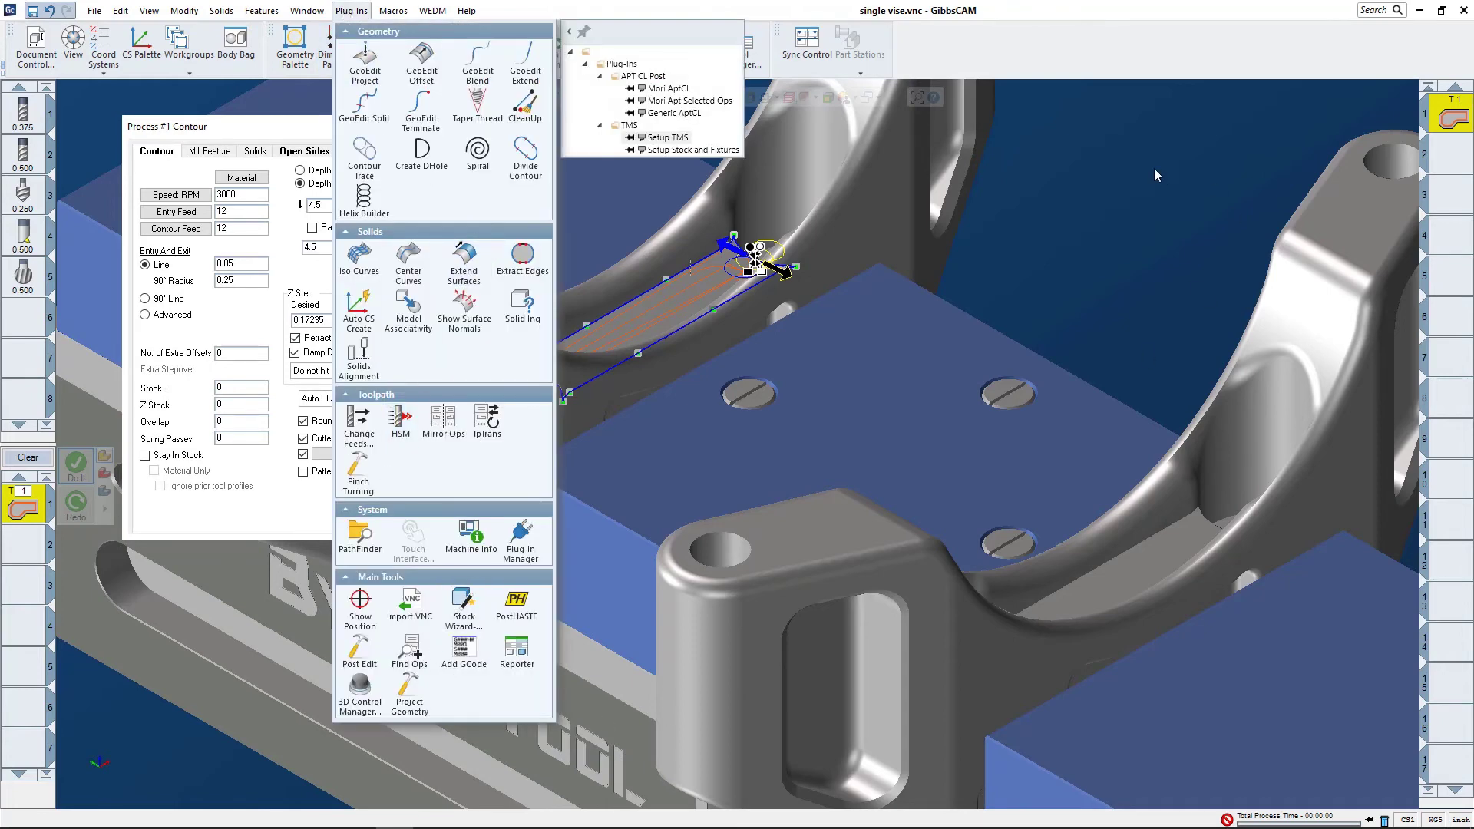
click(1175, 155)
click(1378, 13)
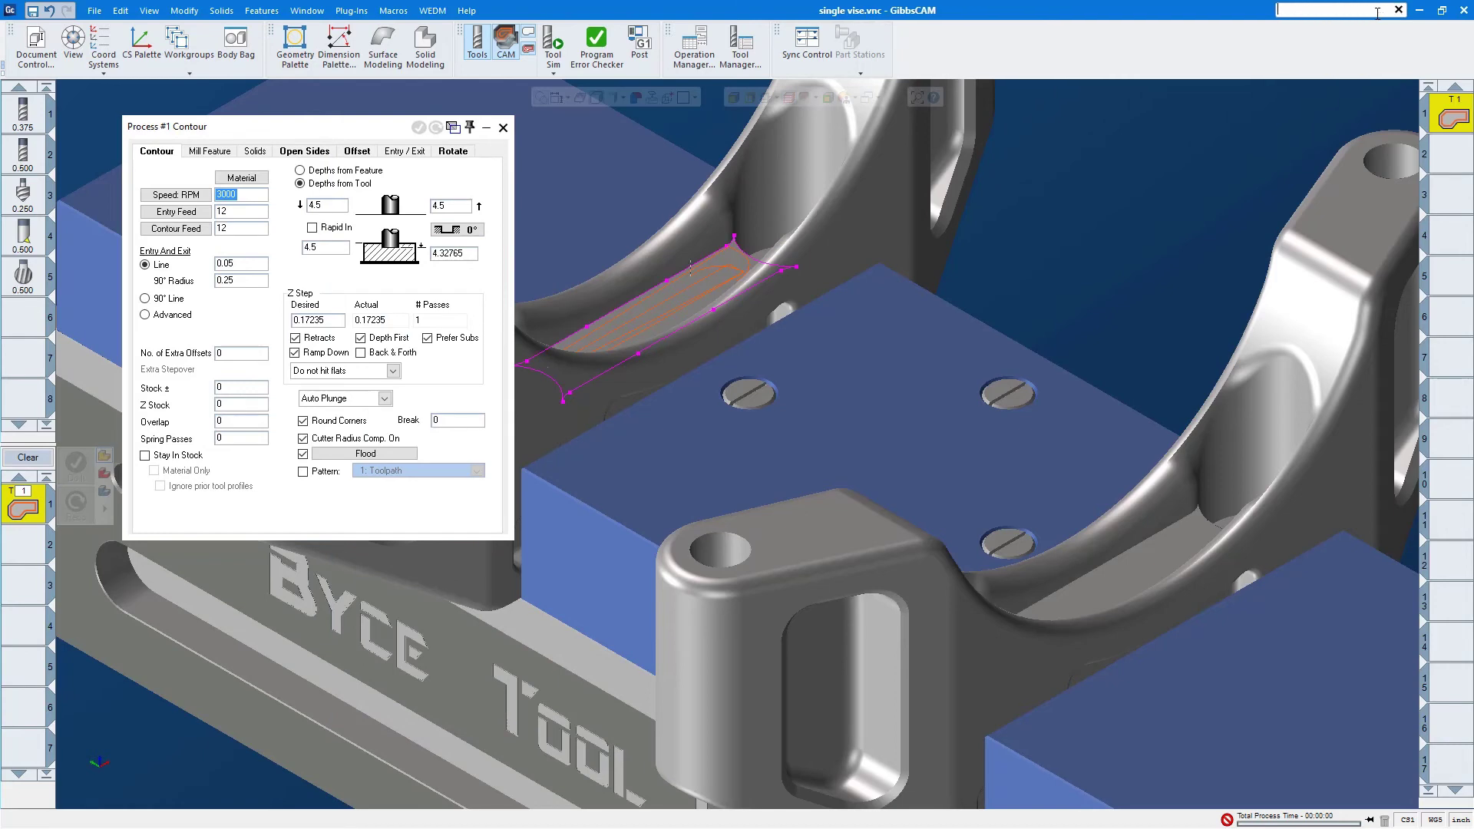
text(geo)
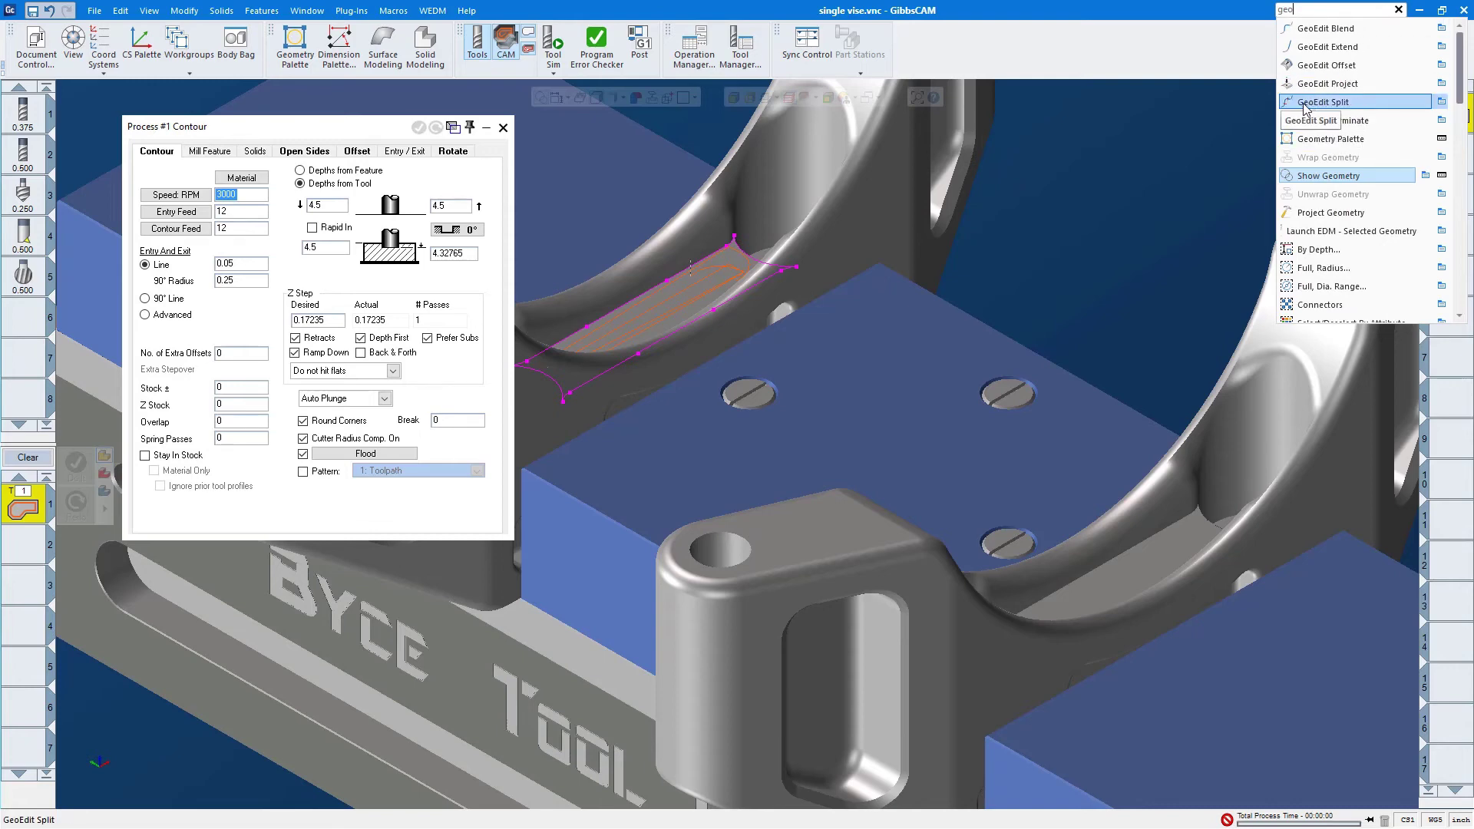
click(1443, 66)
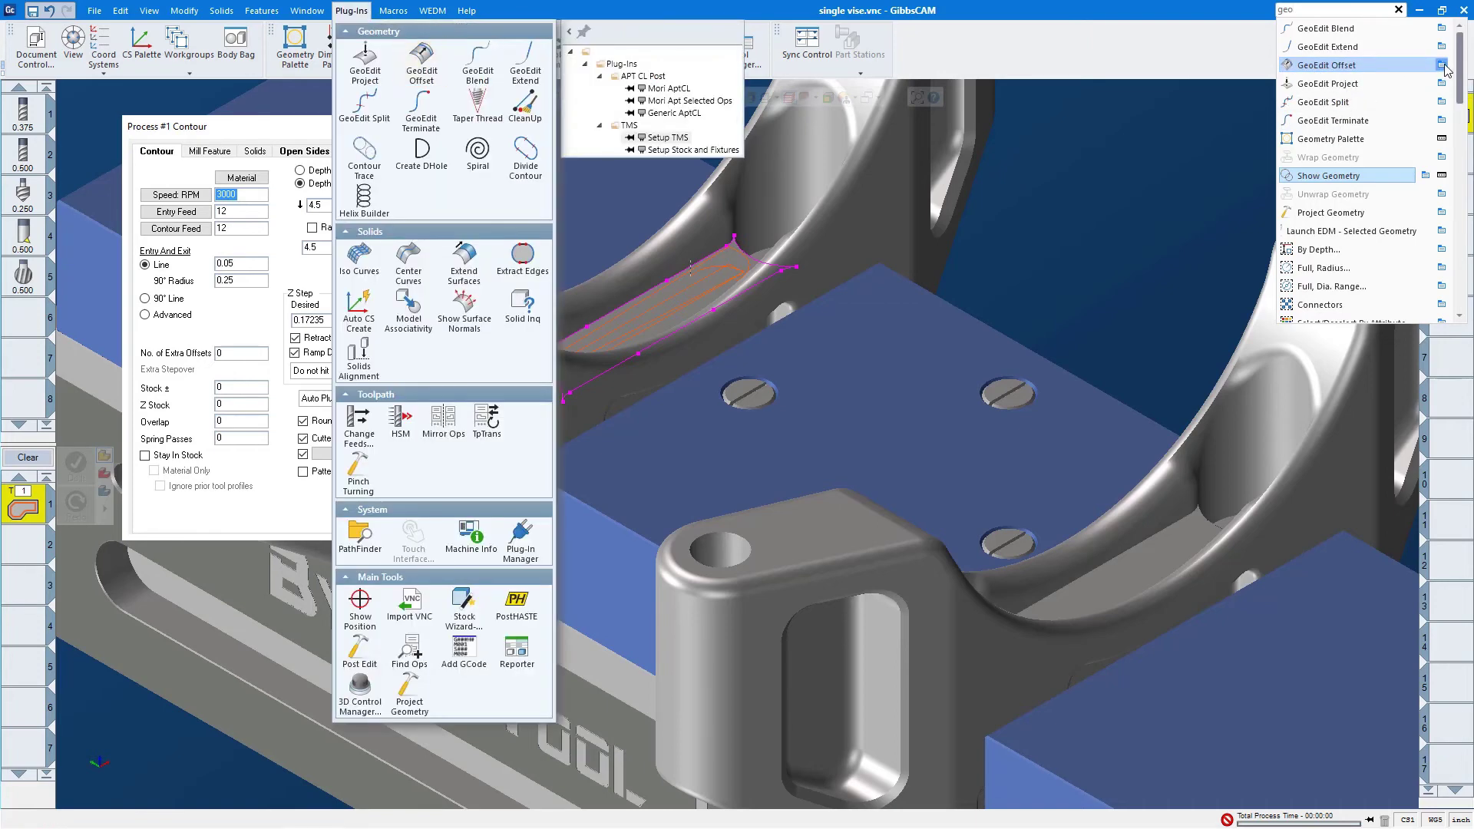
- Search the commands for "geo" again and reveal where GeoEdit Split is located
click(466, 10)
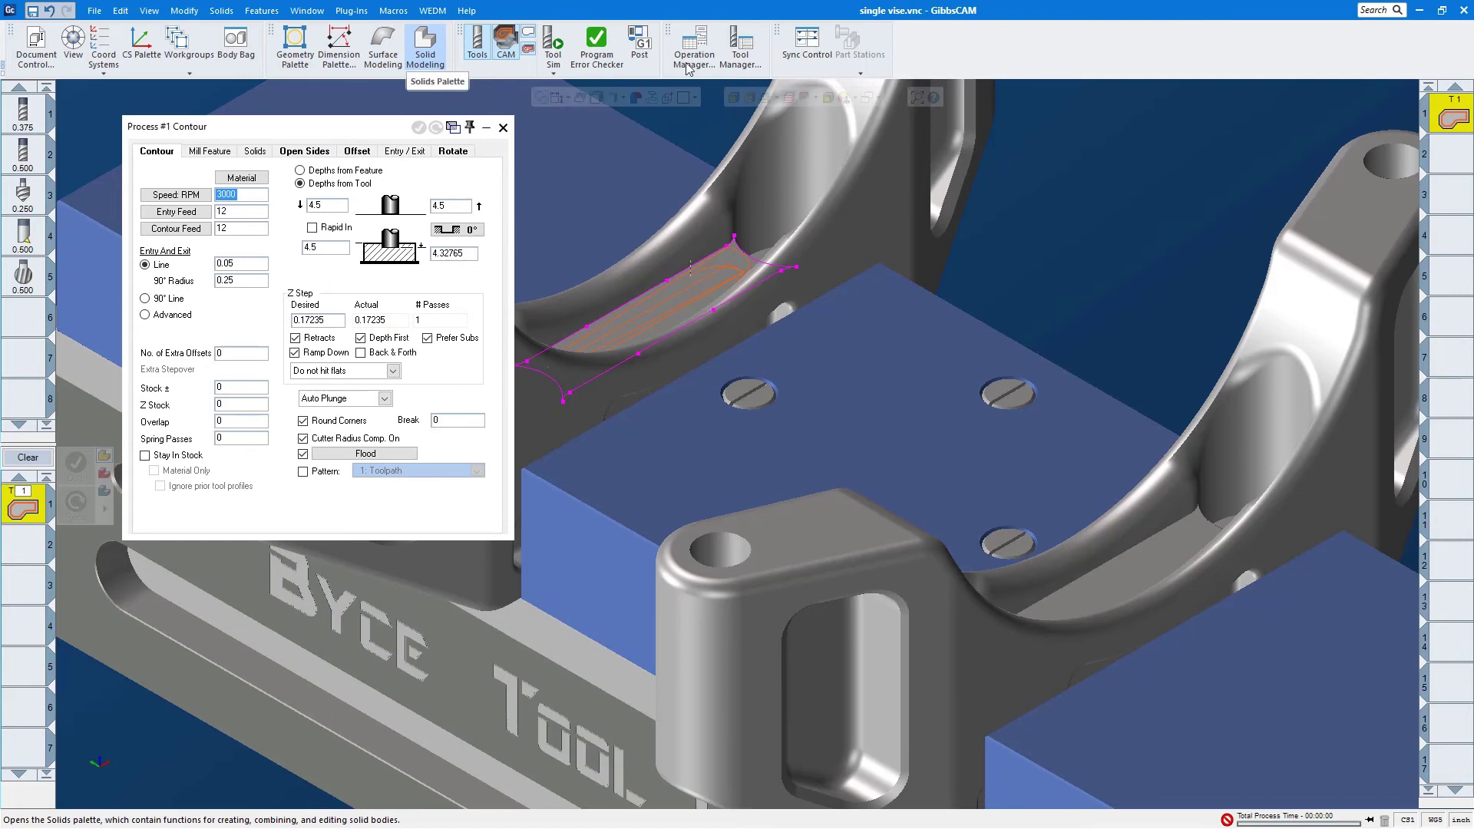
click(1394, 9)
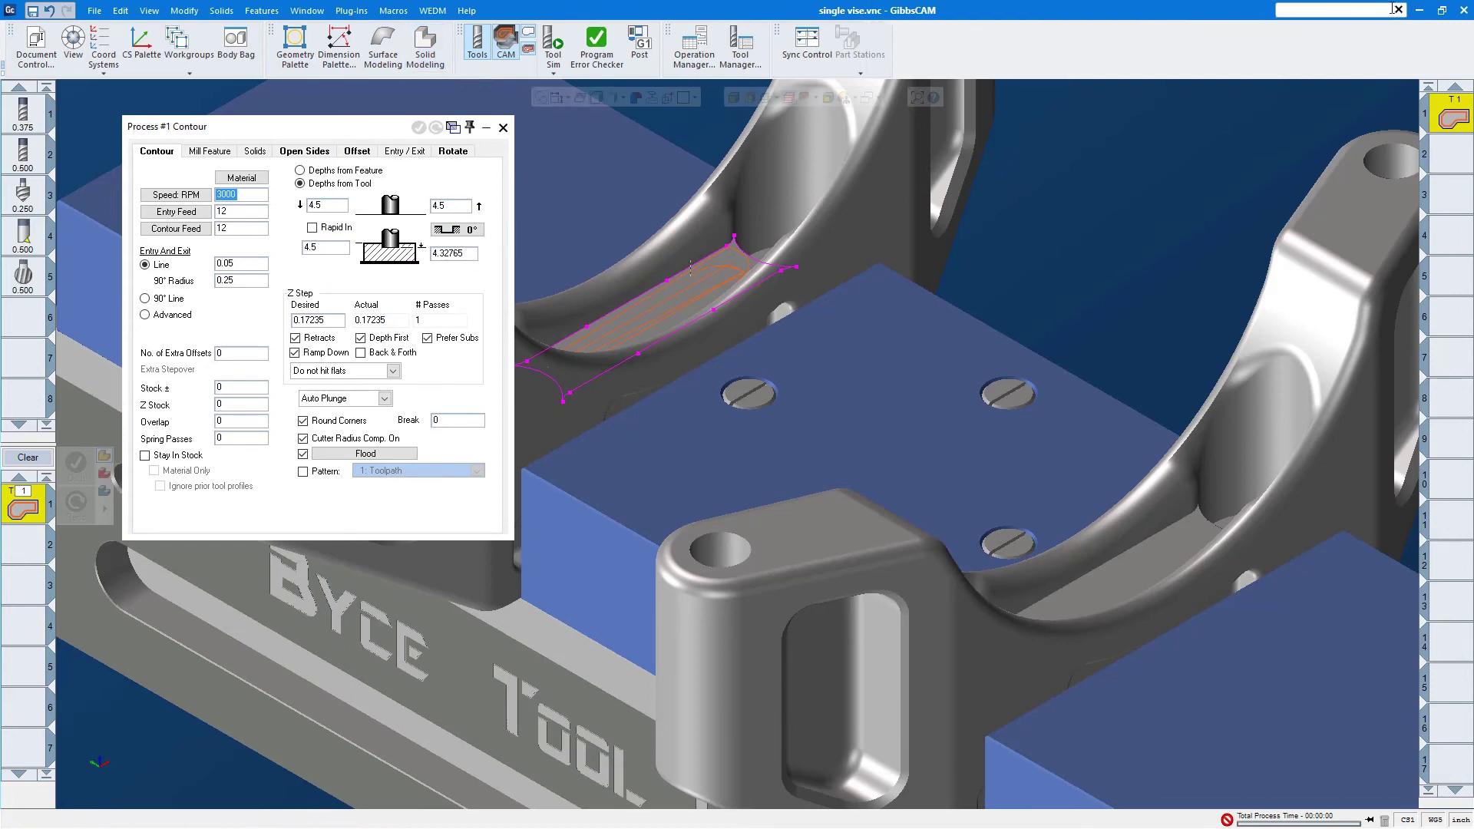
text(geo)
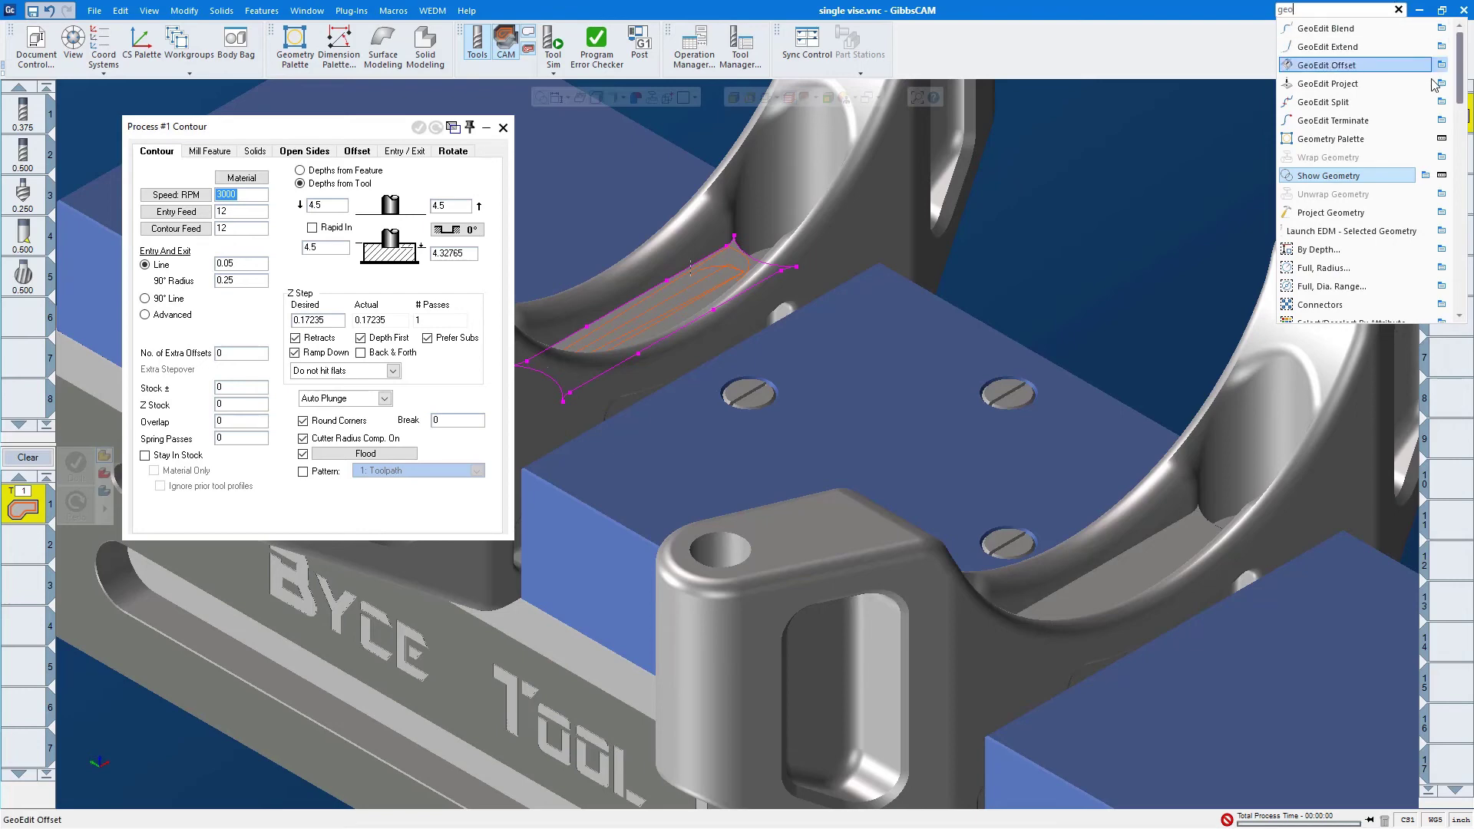
click(1442, 103)
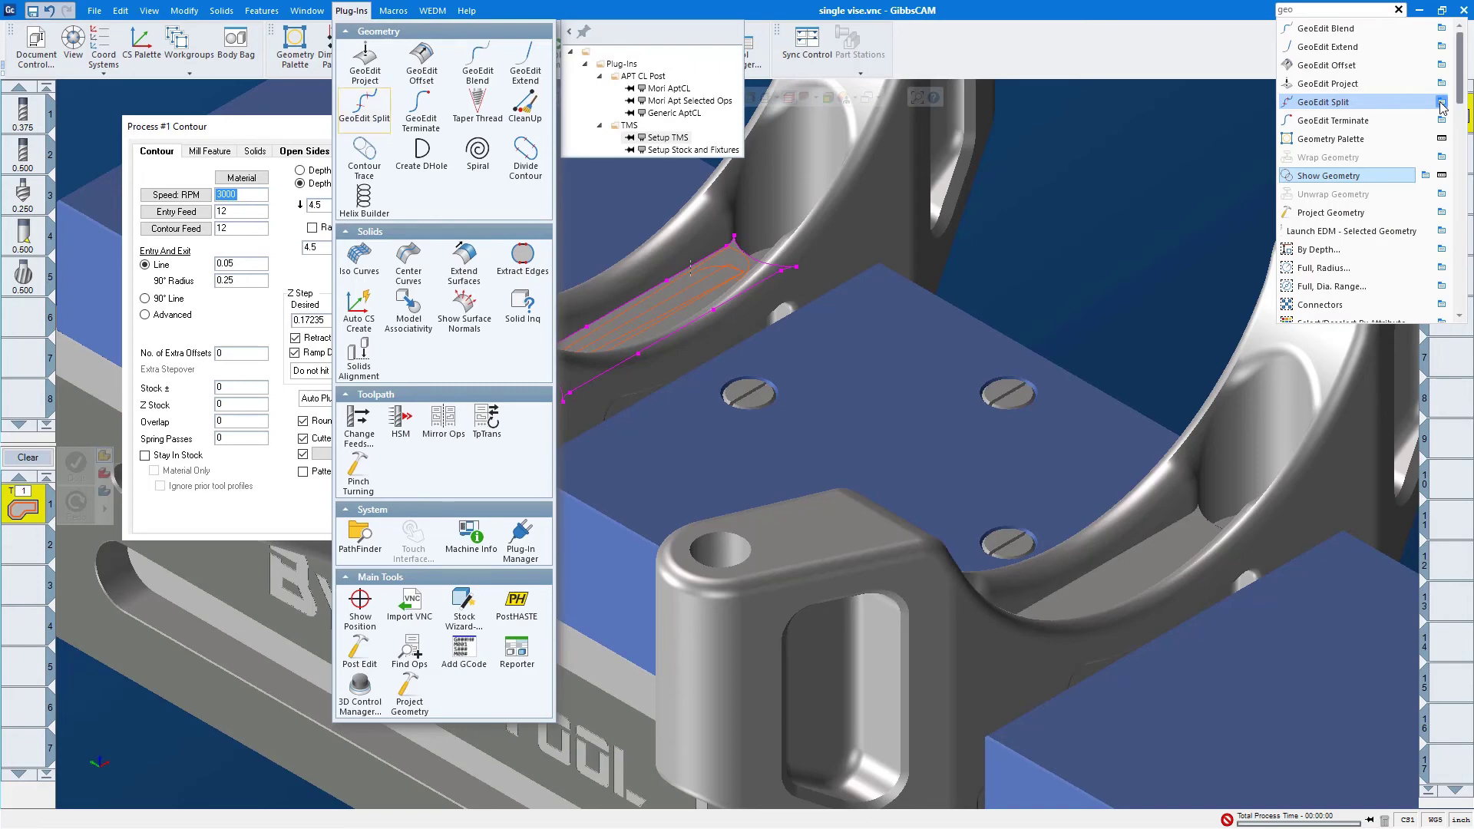
- Search the commands for "conto" and reveal where Contour Trace is located
click(1330, 10)
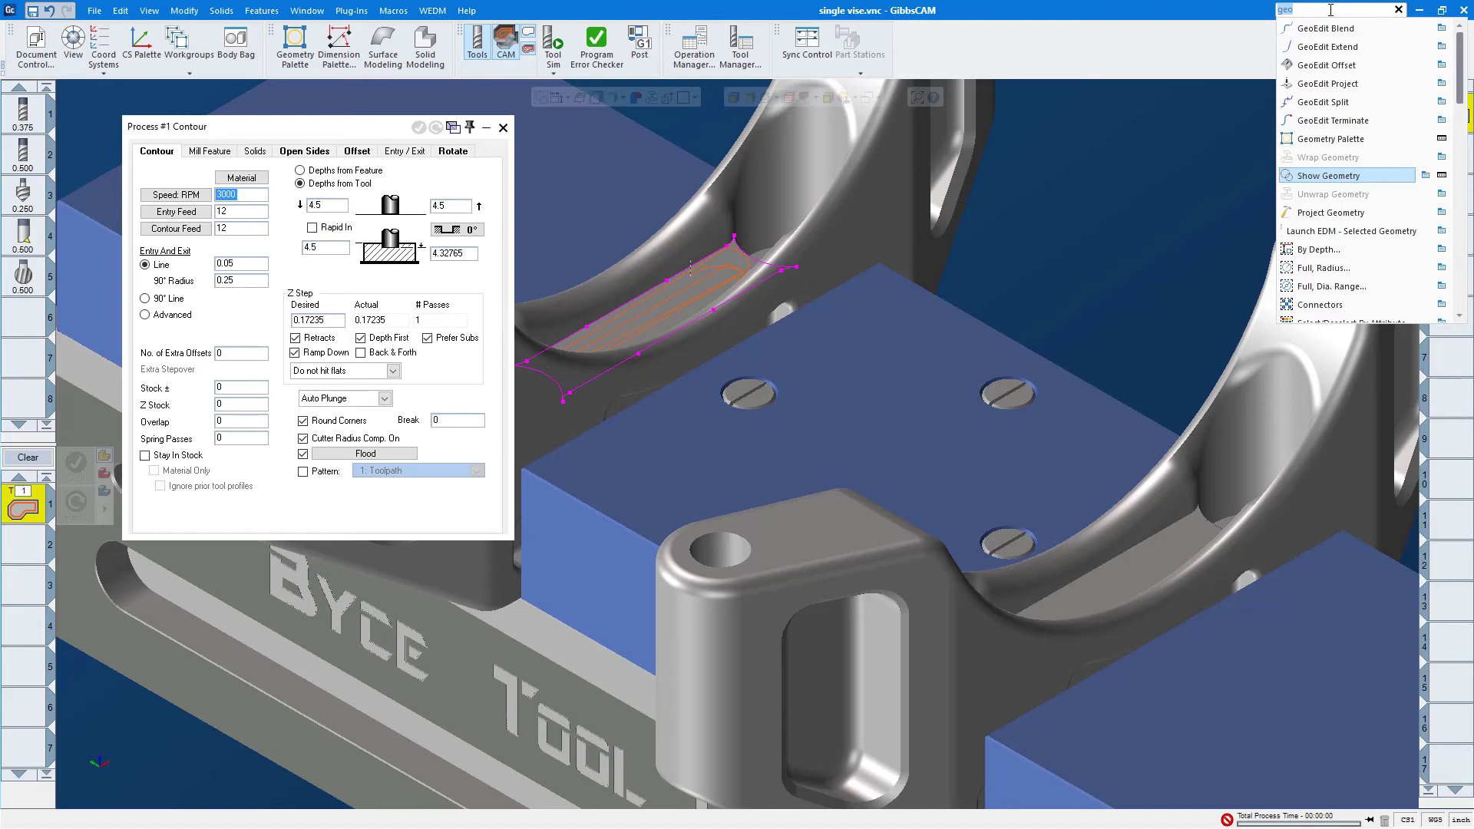
text(conto)
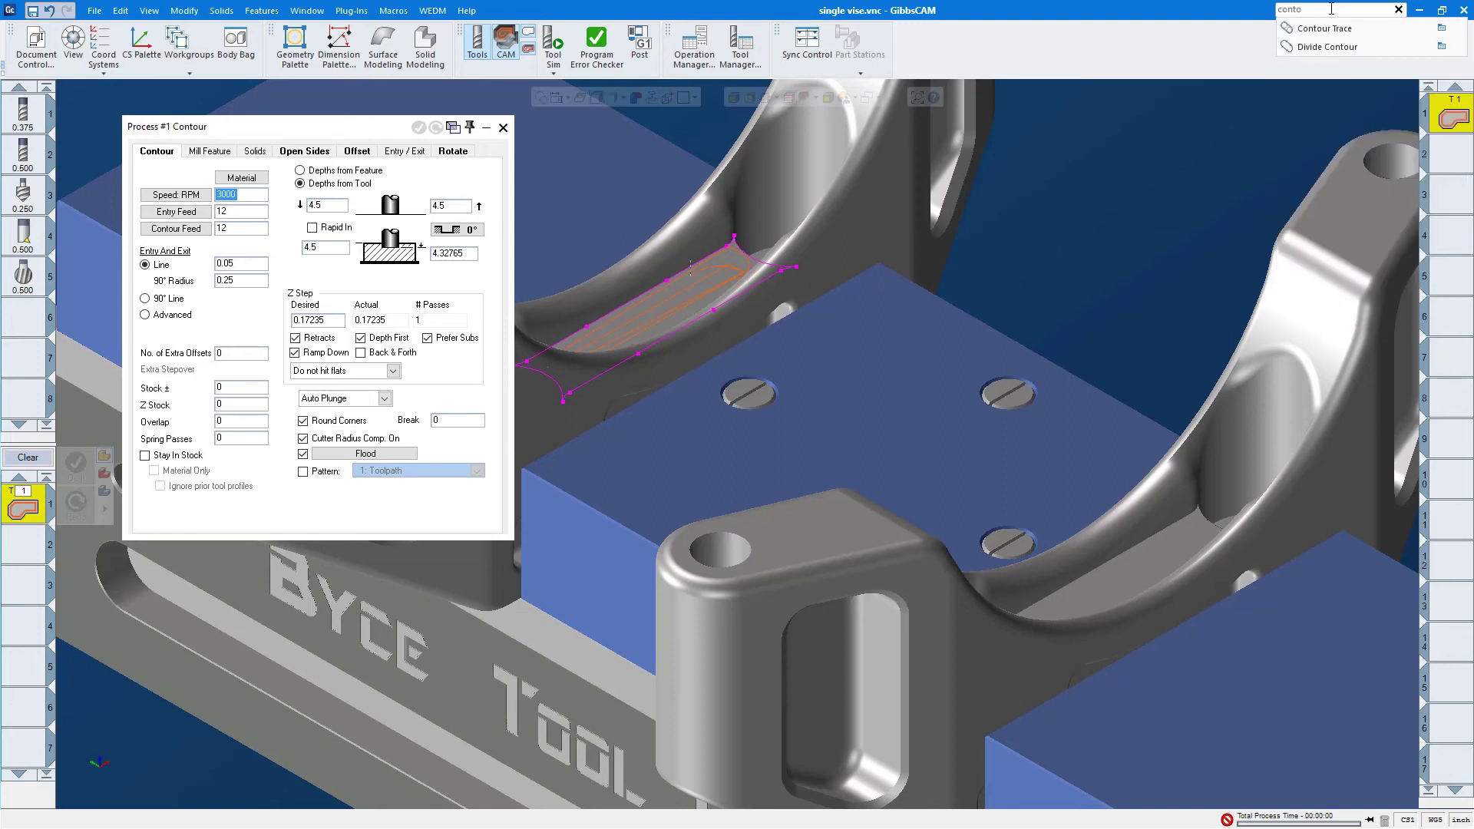
click(1443, 28)
- Search the commands for "dup" and reveal where the duplicate commands are located
text(dup)
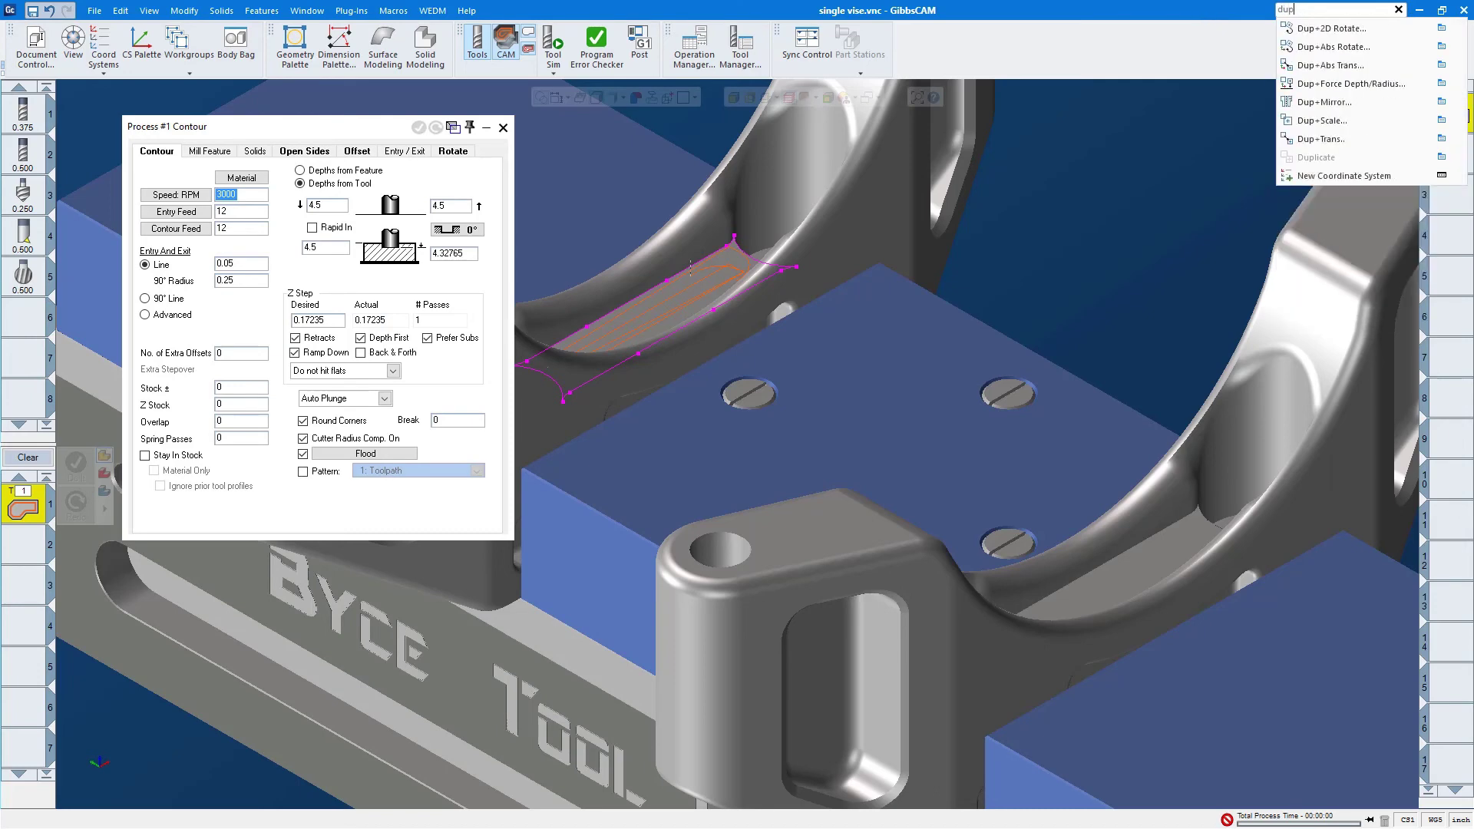
key(Down)
key(Down)
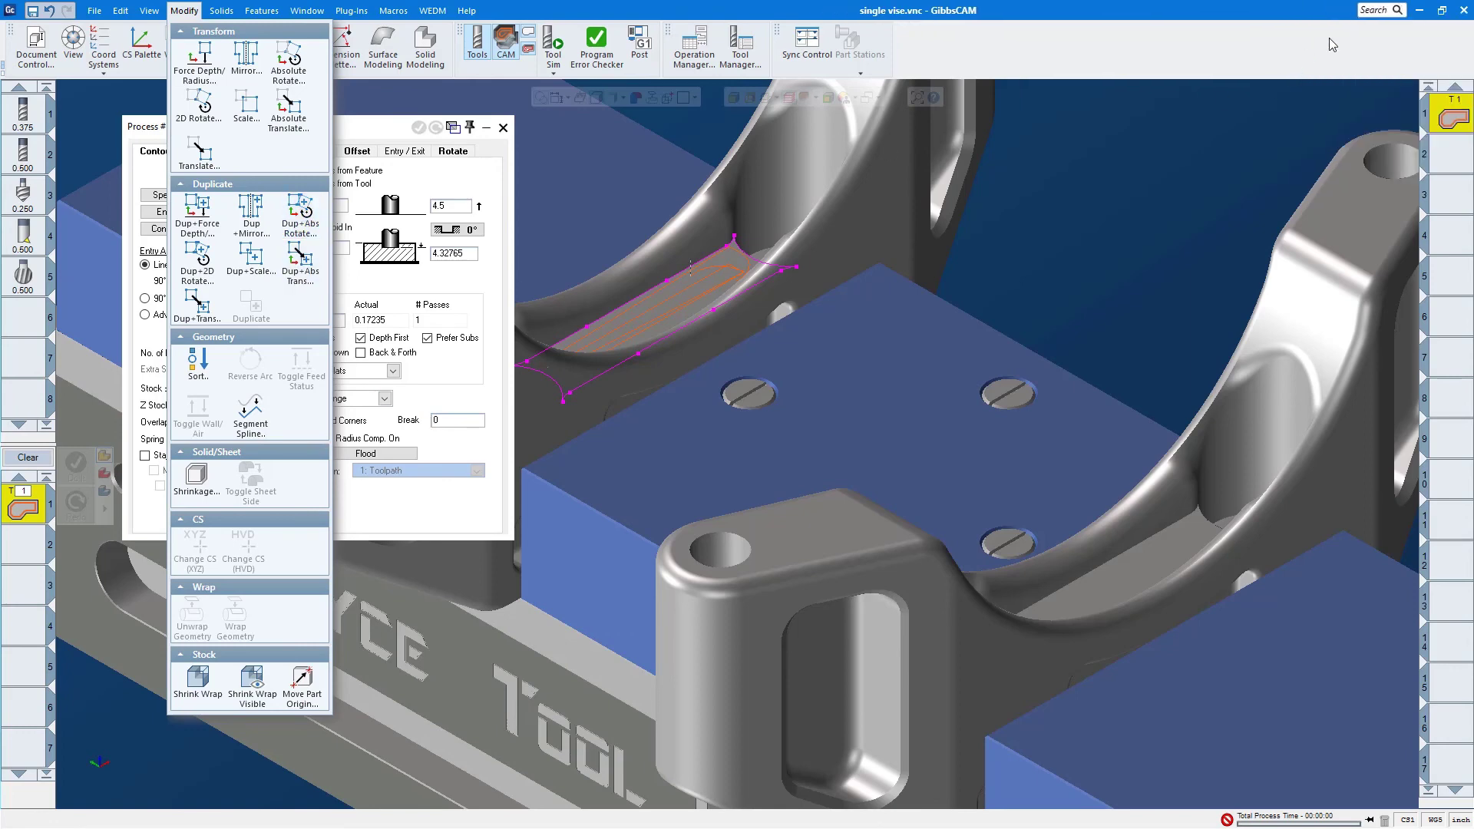
- Search for "dup" again, open the Dup+Mirror command from the results, and close its dialogs without applying a mirror
click(1396, 11)
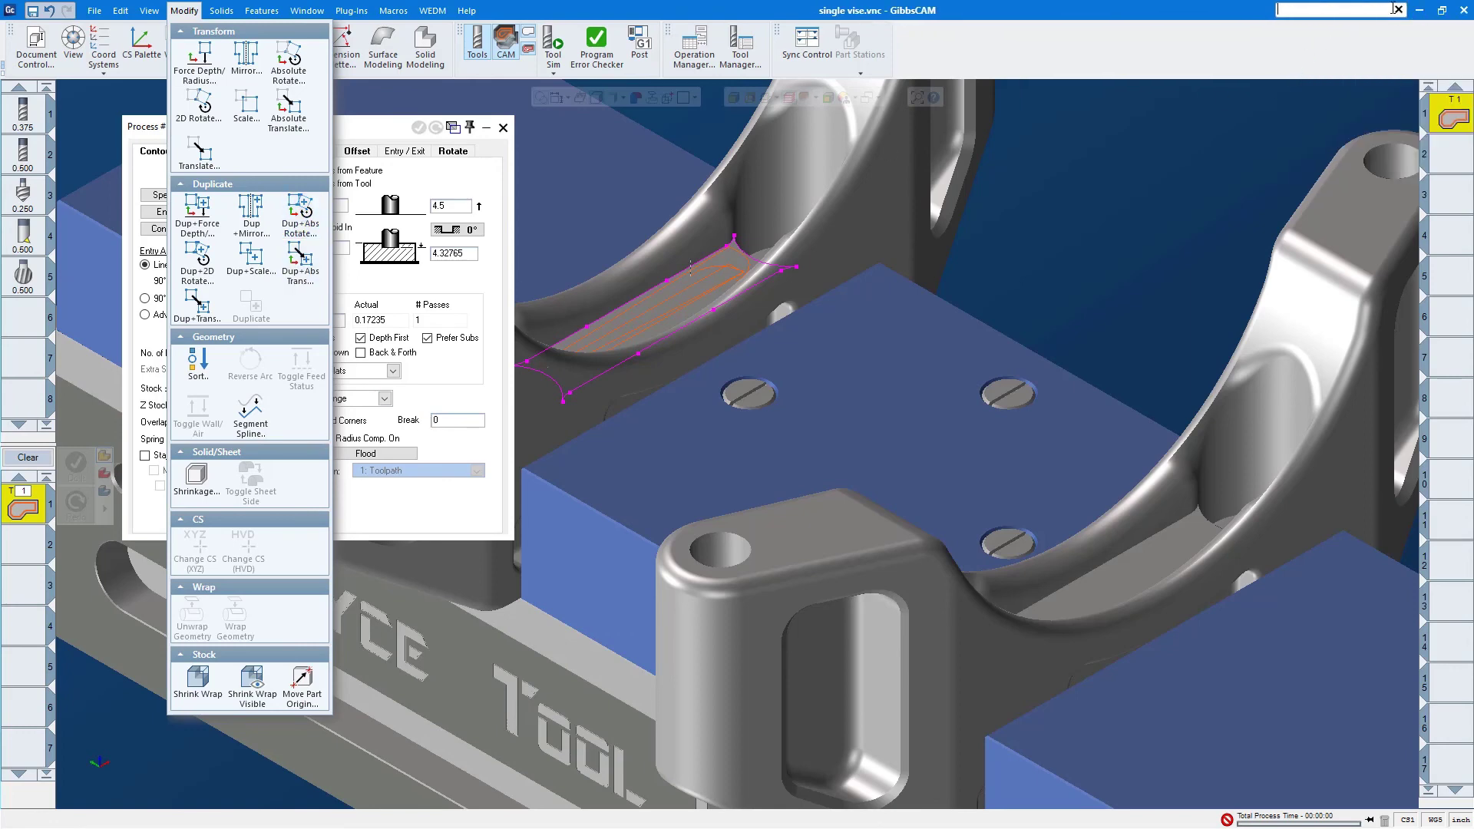
text(dup)
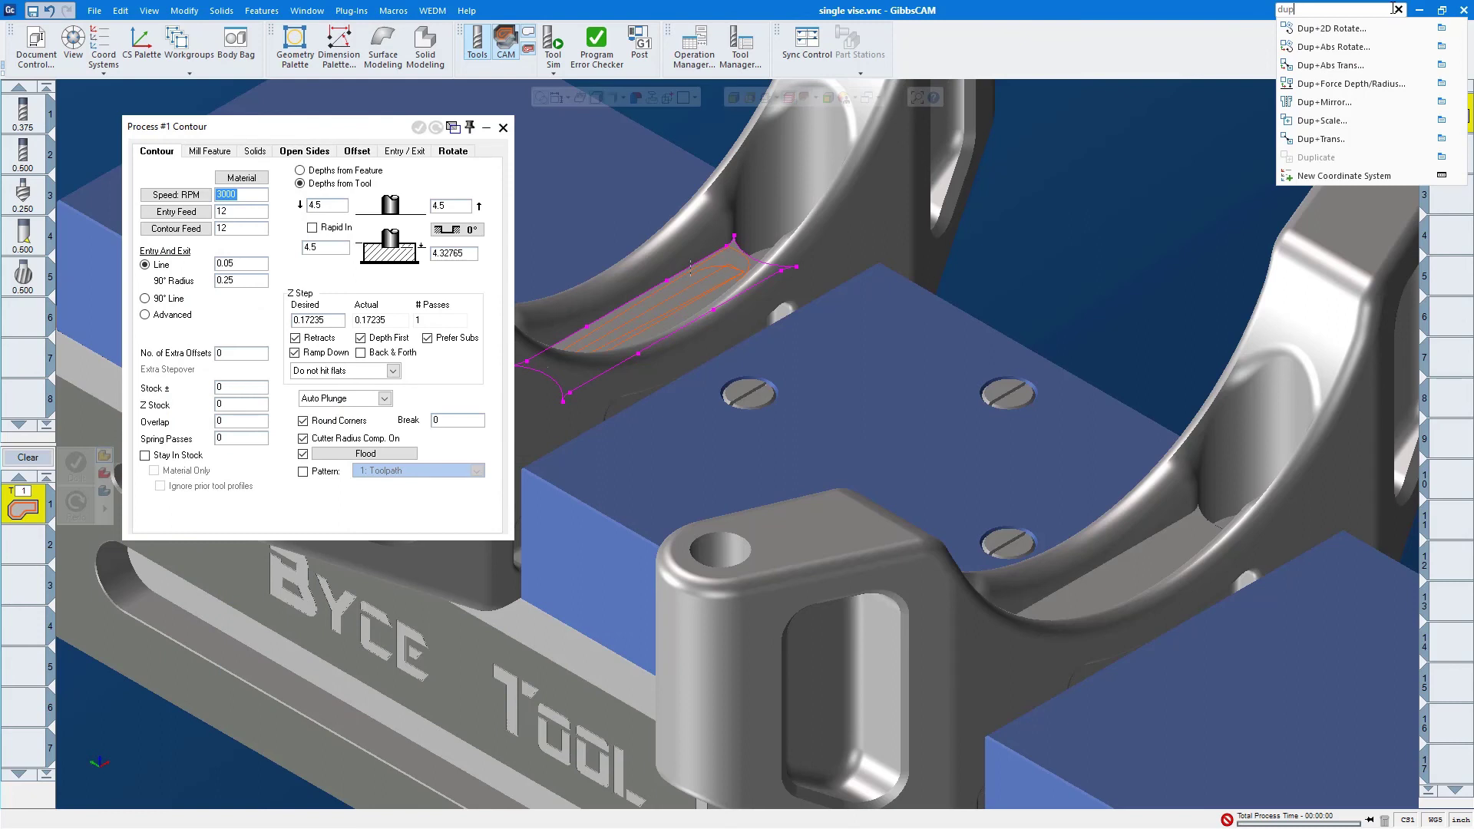
click(1324, 102)
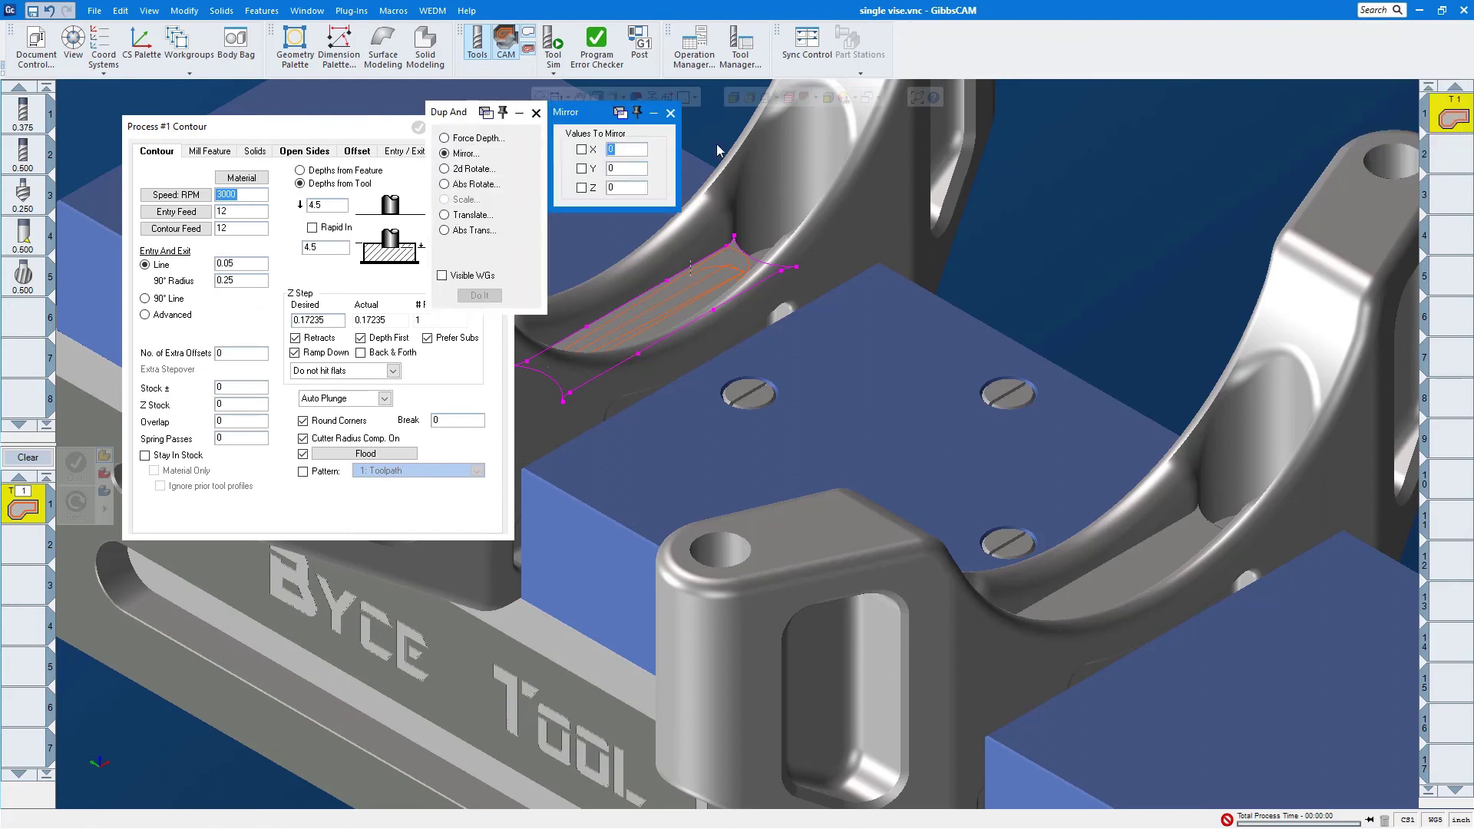
click(670, 113)
click(536, 114)
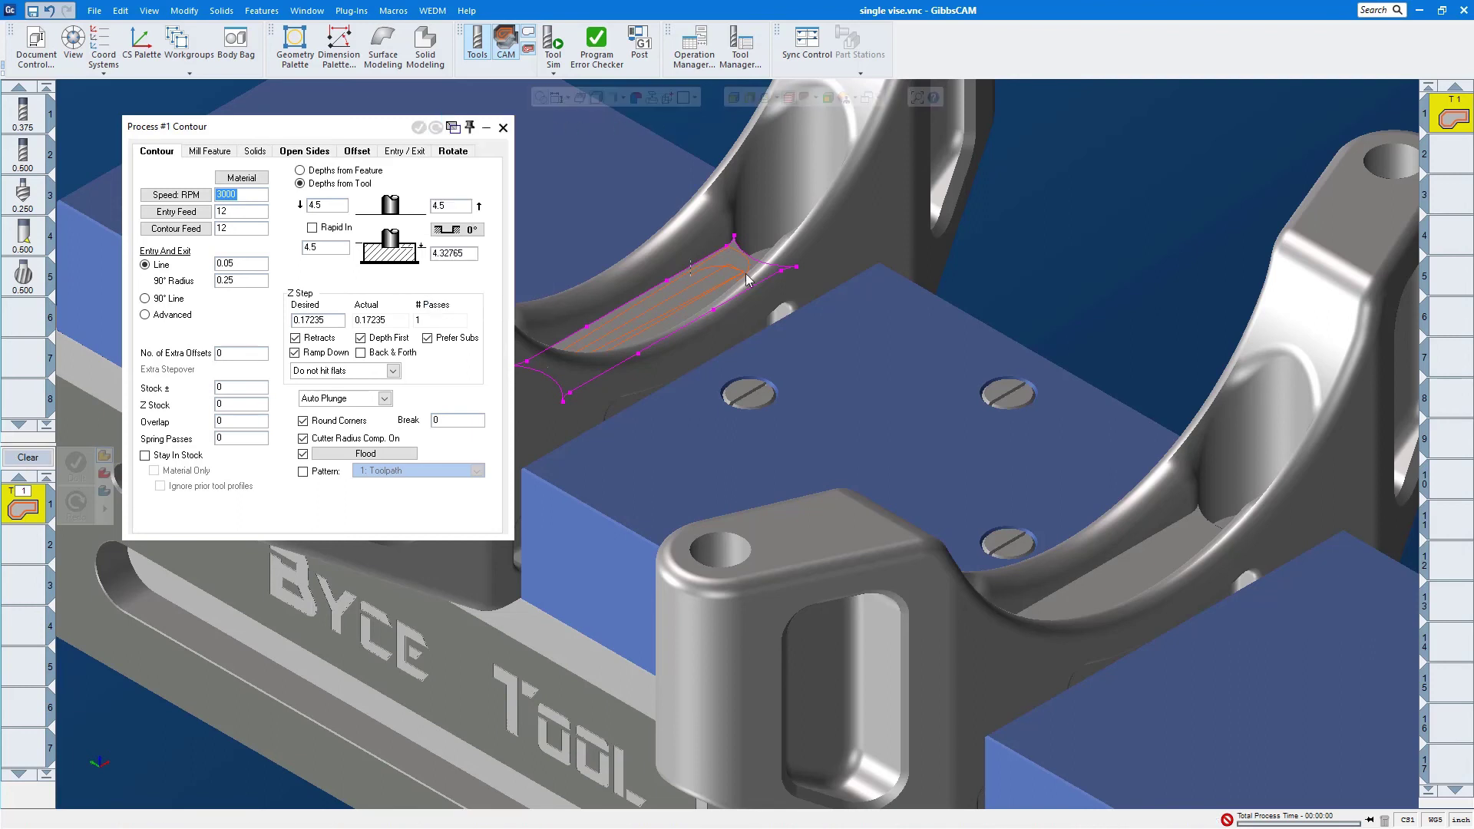